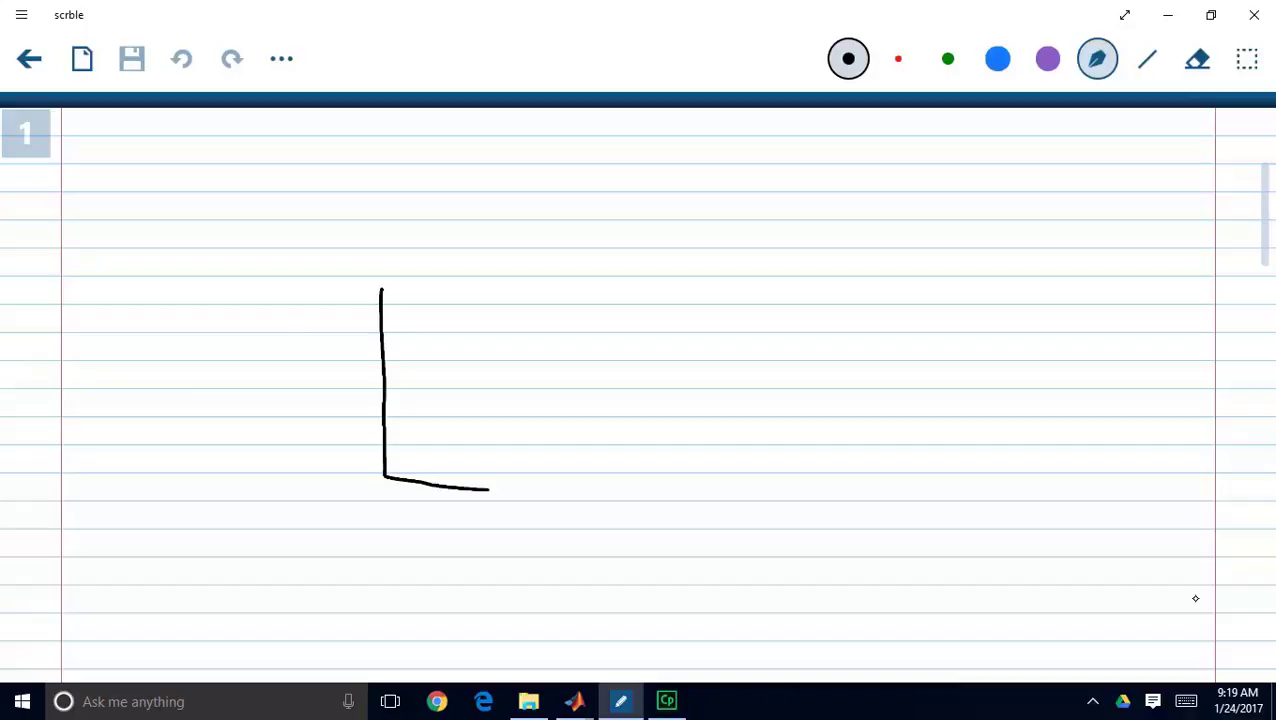
- Draw the tank top, the inlet pipe with its valve, and an arrowhead into the tank
drag(385, 331, 602, 352)
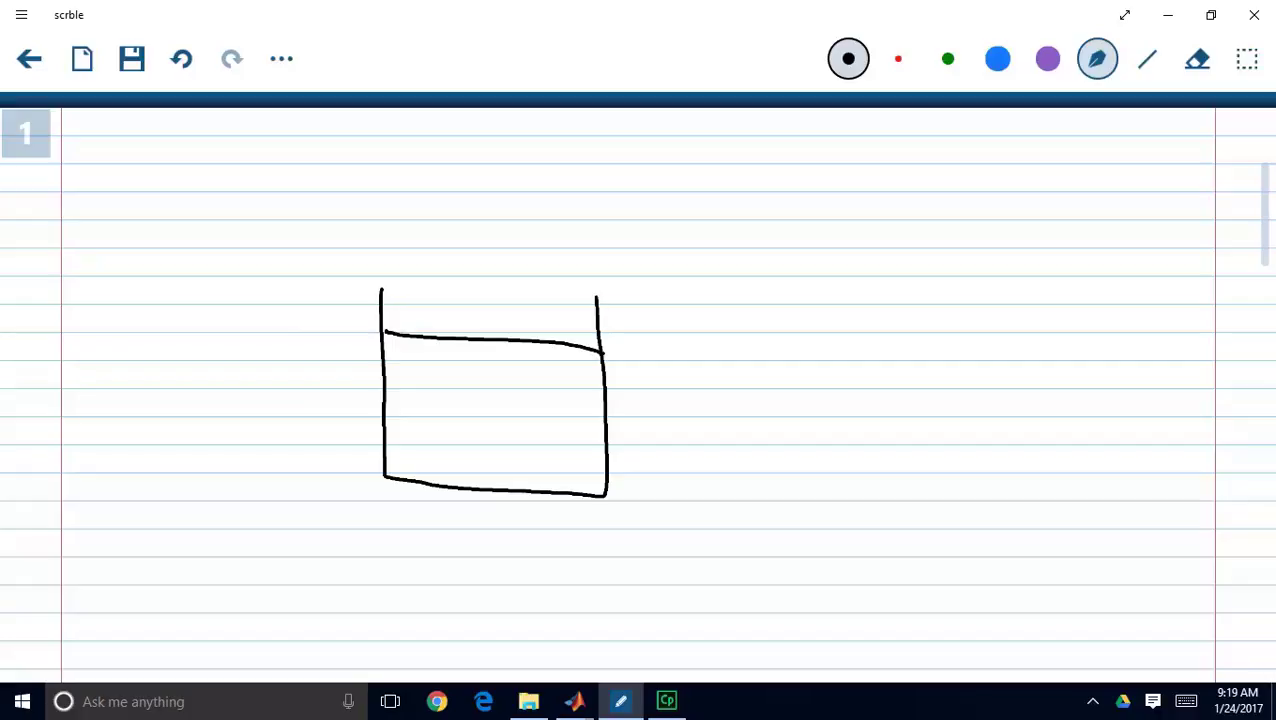
mouse_move(233, 208)
mouse_down()
mouse_move(297, 210)
mouse_move(299, 196)
mouse_move(300, 214)
mouse_move(305, 200)
mouse_move(332, 213)
mouse_move(335, 192)
mouse_move(302, 215)
mouse_move(321, 164)
mouse_up()
mouse_move(300, 176)
mouse_down()
mouse_move(338, 165)
mouse_move(306, 168)
mouse_move(338, 166)
mouse_move(330, 205)
mouse_move(426, 227)
mouse_move(432, 310)
mouse_up()
drag(432, 310, 448, 292)
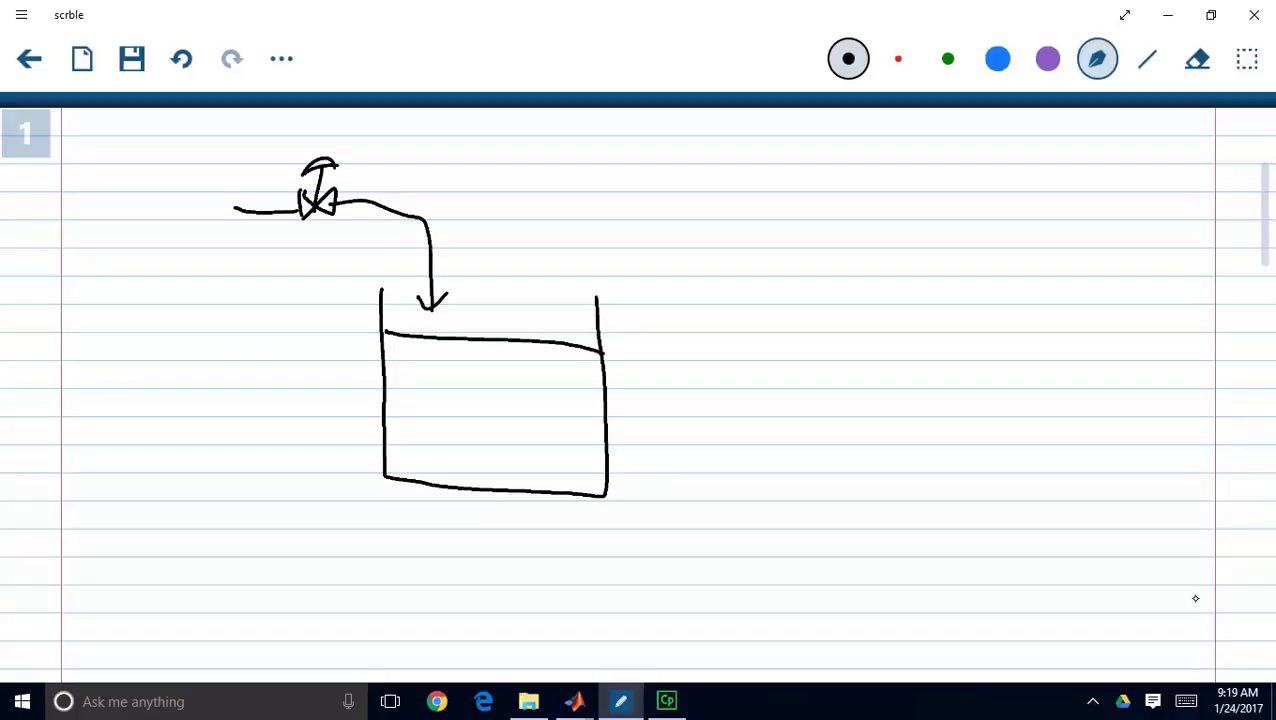
- Add a side level gauge wired to a circled LT transmitter, and write LC above it
mouse_move(596, 326)
mouse_down()
mouse_move(636, 324)
mouse_move(643, 462)
mouse_move(608, 466)
mouse_up()
drag(638, 388, 777, 398)
mouse_move(764, 370)
mouse_down()
mouse_move(786, 368)
mouse_move(775, 421)
mouse_move(790, 358)
mouse_up()
drag(694, 386, 708, 384)
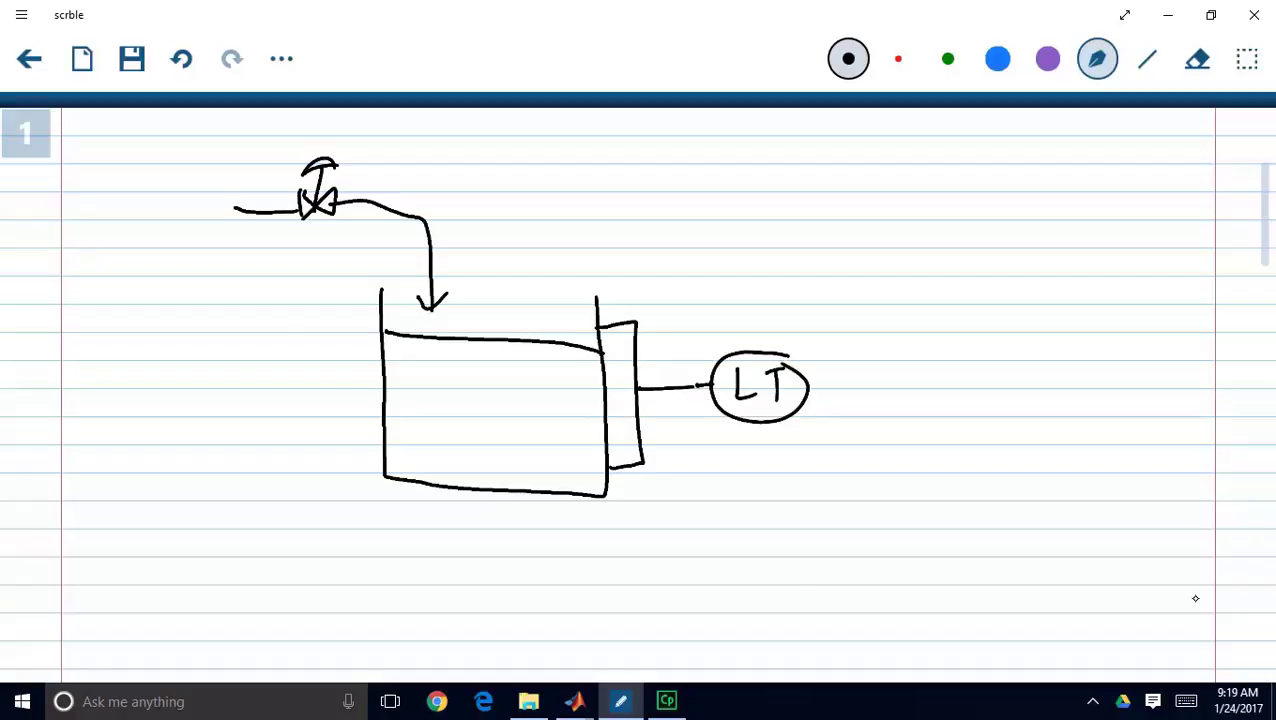
mouse_move(740, 141)
mouse_down()
mouse_move(740, 177)
mouse_move(760, 177)
mouse_up()
mouse_move(786, 150)
mouse_down()
mouse_move(784, 171)
mouse_move(725, 150)
mouse_move(798, 146)
mouse_up()
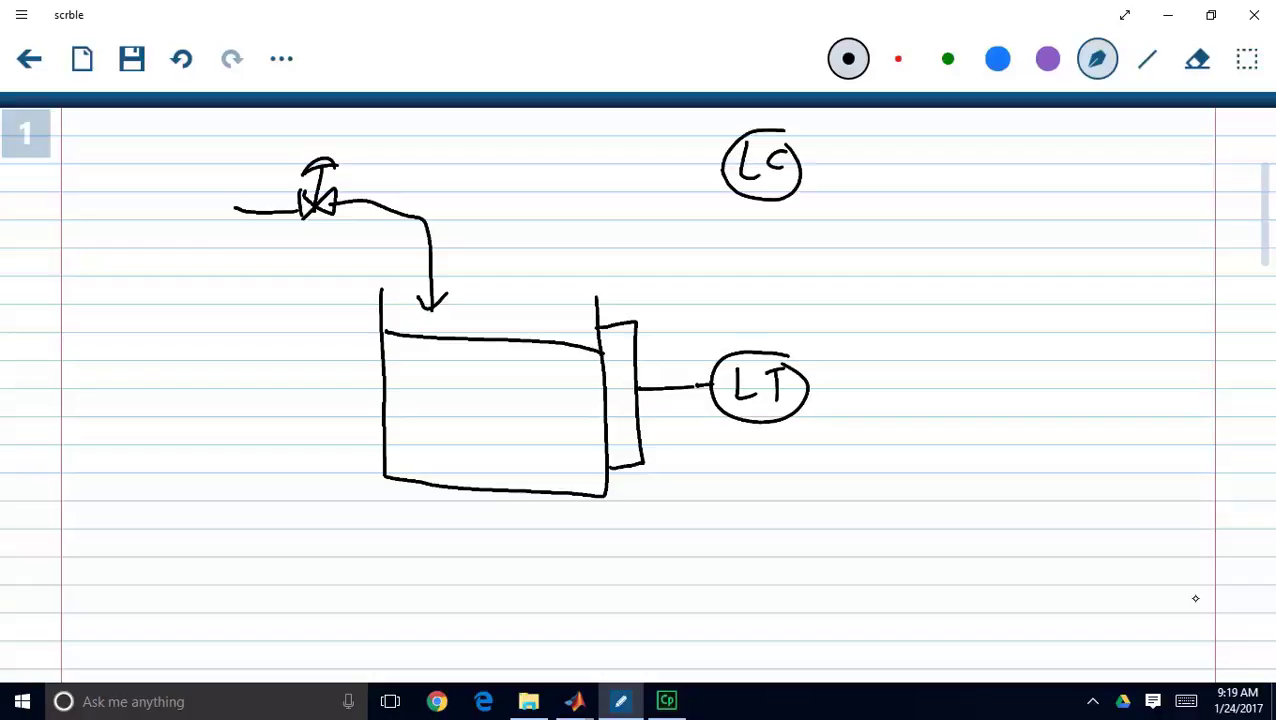
- Wire LT up to LC and LC over to the valve, and write A→B inside the tank
drag(759, 350, 767, 203)
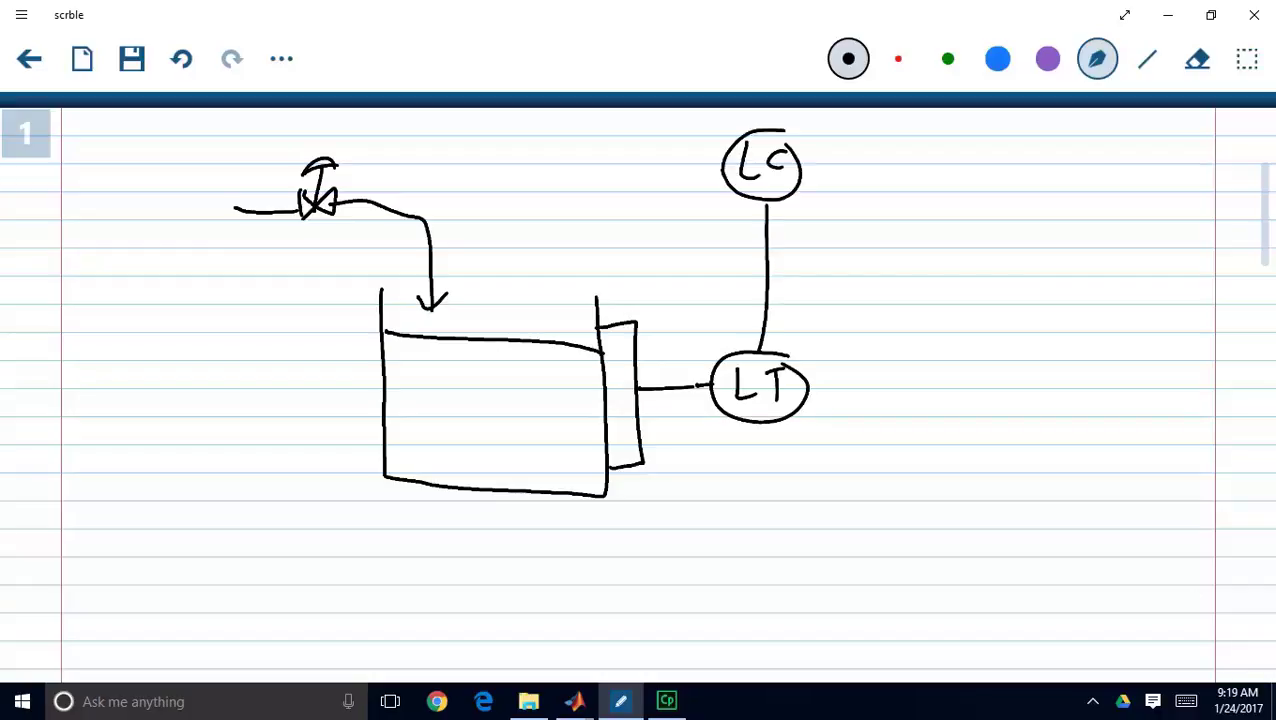
mouse_move(728, 150)
mouse_down()
mouse_move(501, 133)
mouse_move(328, 156)
mouse_up()
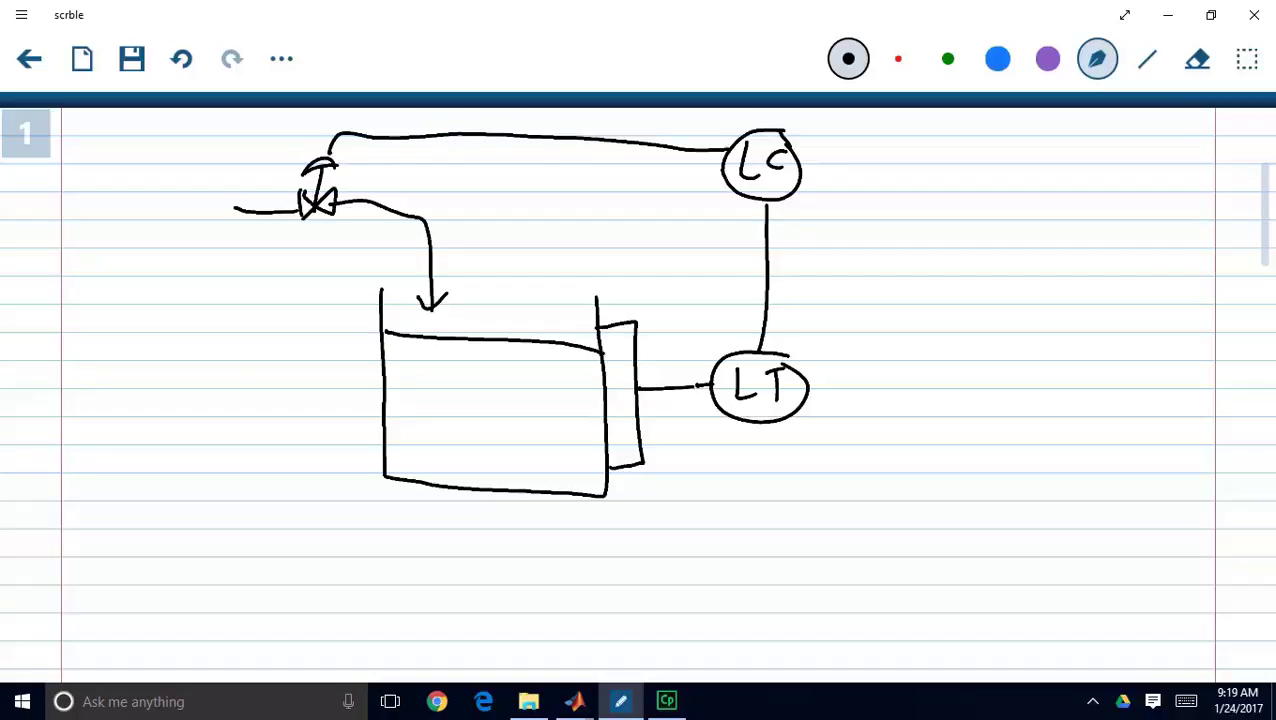
mouse_move(425, 422)
mouse_down()
mouse_move(438, 391)
mouse_move(446, 422)
mouse_up()
drag(432, 408, 516, 414)
- Draw the tank outlet with a CT tap and a red 'measure C_B' note beside it
mouse_move(606, 488)
mouse_down()
mouse_move(981, 497)
mouse_move(966, 509)
mouse_up()
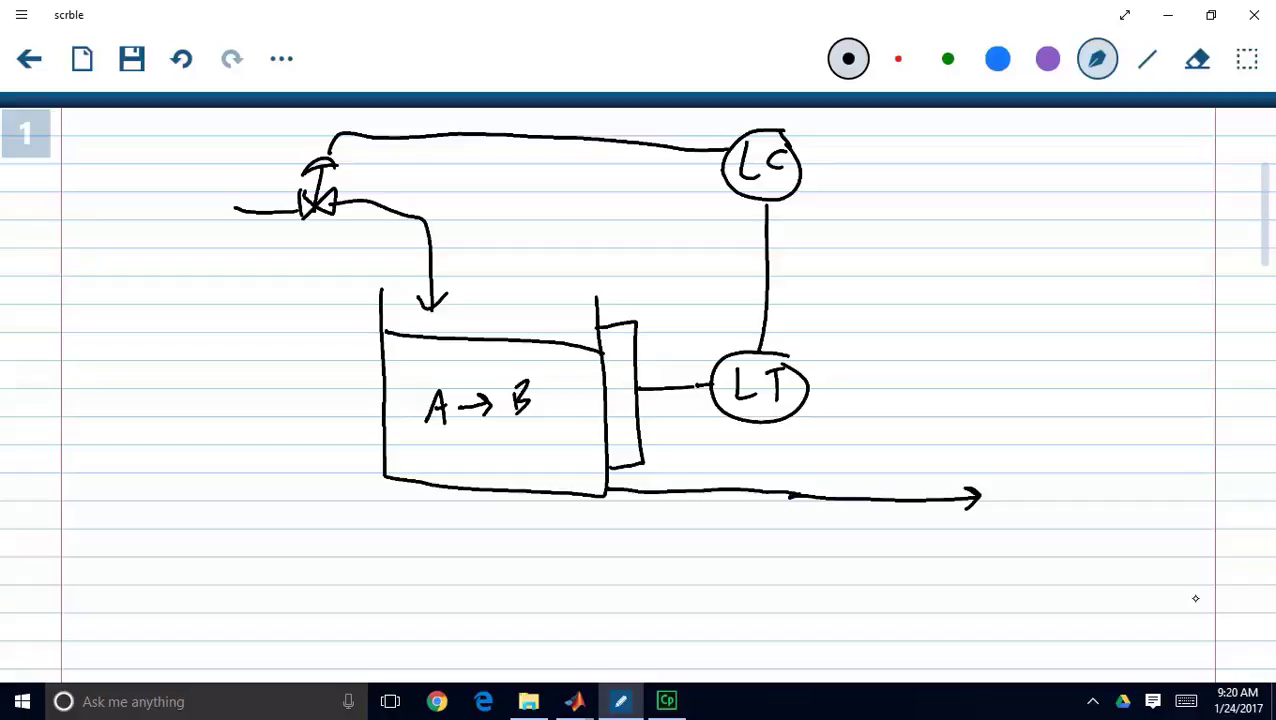
mouse_move(799, 497)
mouse_down()
mouse_move(809, 553)
mouse_move(778, 591)
mouse_move(818, 606)
mouse_up()
mouse_move(800, 577)
mouse_down()
mouse_move(816, 606)
mouse_move(820, 566)
mouse_move(783, 568)
mouse_move(816, 618)
mouse_move(836, 574)
mouse_up()
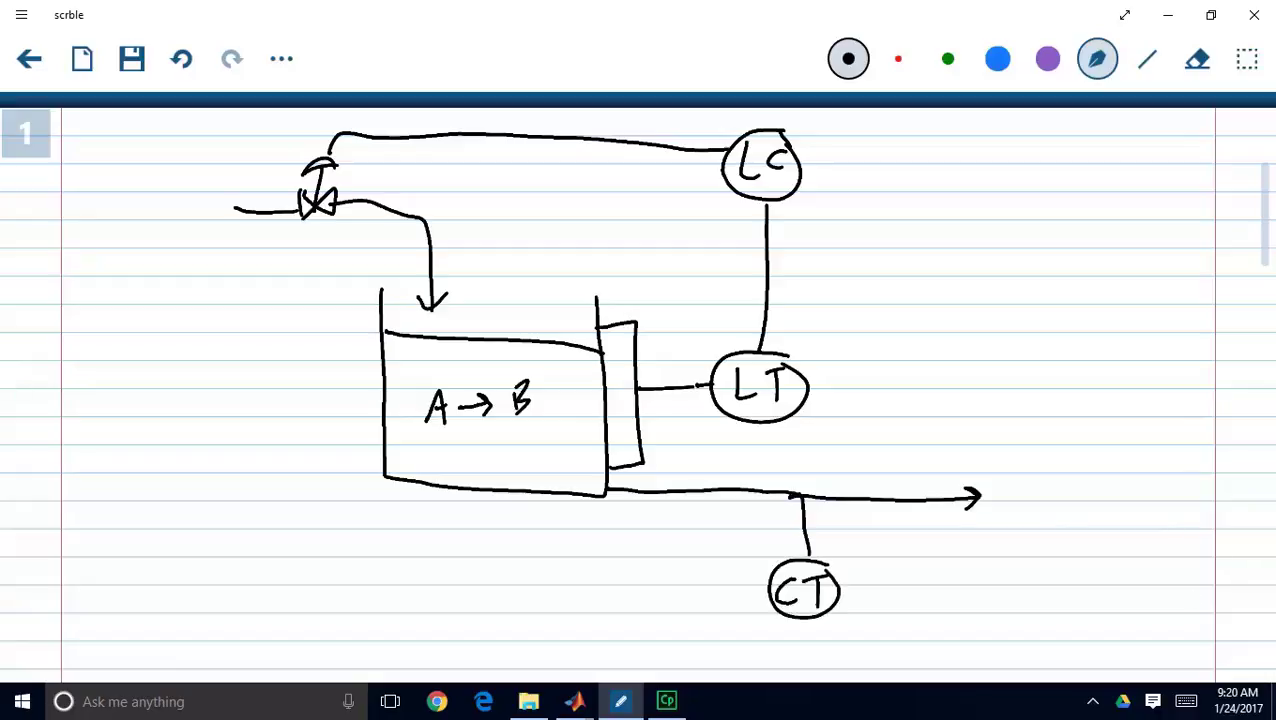
click(898, 58)
mouse_move(884, 582)
mouse_down()
mouse_move(893, 568)
mouse_move(908, 581)
mouse_up()
drag(922, 574, 1028, 578)
mouse_move(956, 600)
mouse_down()
mouse_move(950, 626)
mouse_move(978, 636)
mouse_up()
click(848, 58)
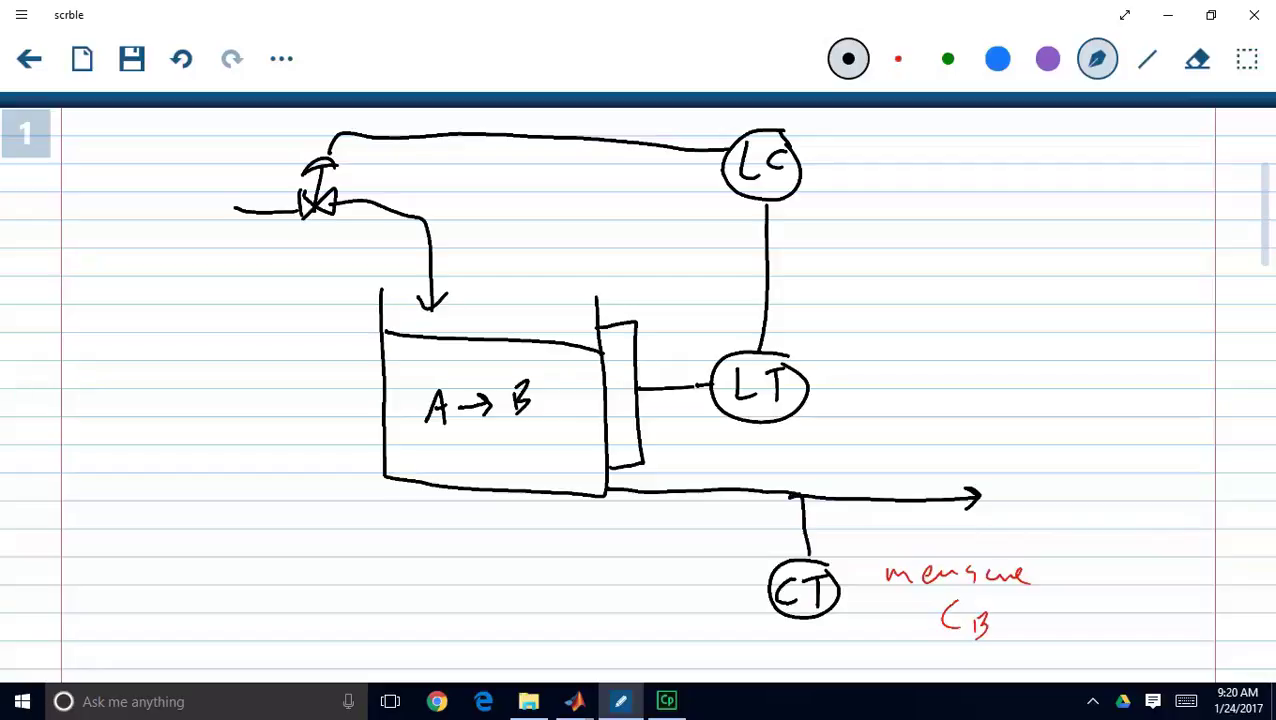
- Run a signal line from CT to a circled CC controller and route it to the valve
mouse_move(768, 582)
mouse_down()
mouse_move(516, 567)
mouse_move(284, 572)
mouse_move(332, 595)
mouse_move(348, 565)
mouse_move(311, 585)
mouse_up()
click(311, 561)
drag(326, 554, 330, 585)
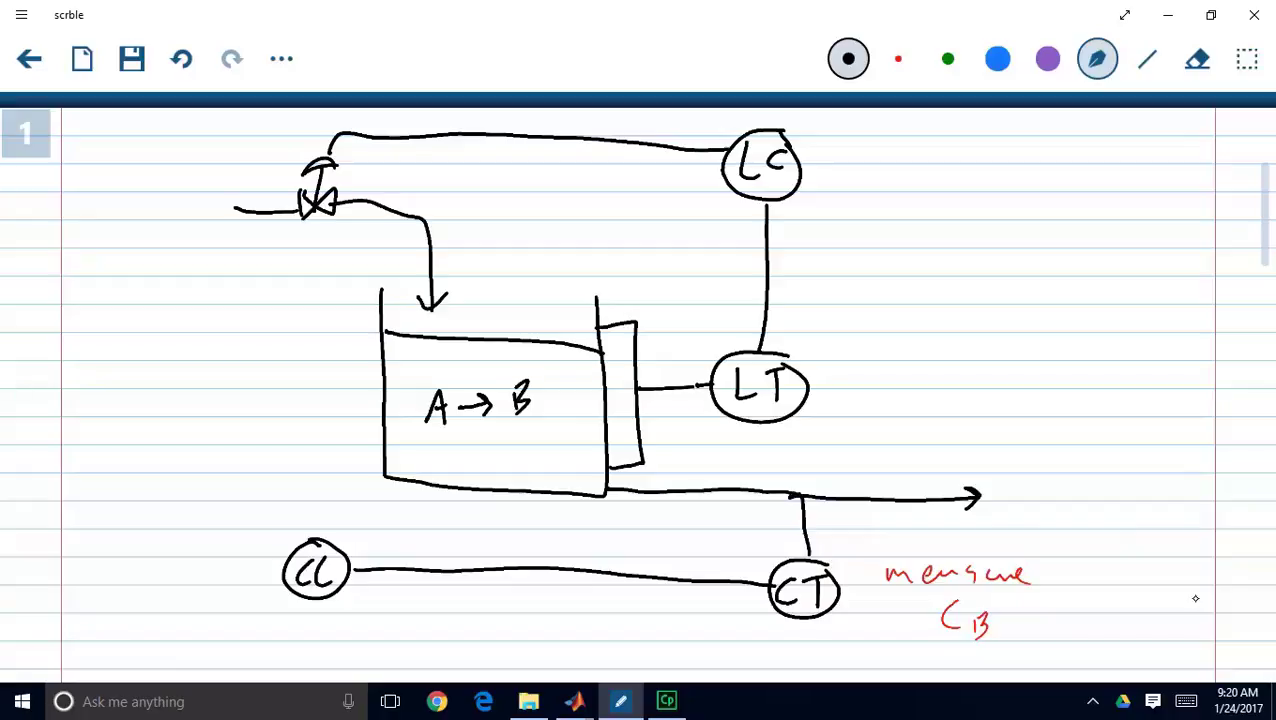
mouse_move(282, 572)
mouse_down()
mouse_move(190, 586)
mouse_move(152, 575)
mouse_move(153, 215)
mouse_move(163, 162)
mouse_move(208, 141)
mouse_move(311, 161)
mouse_up()
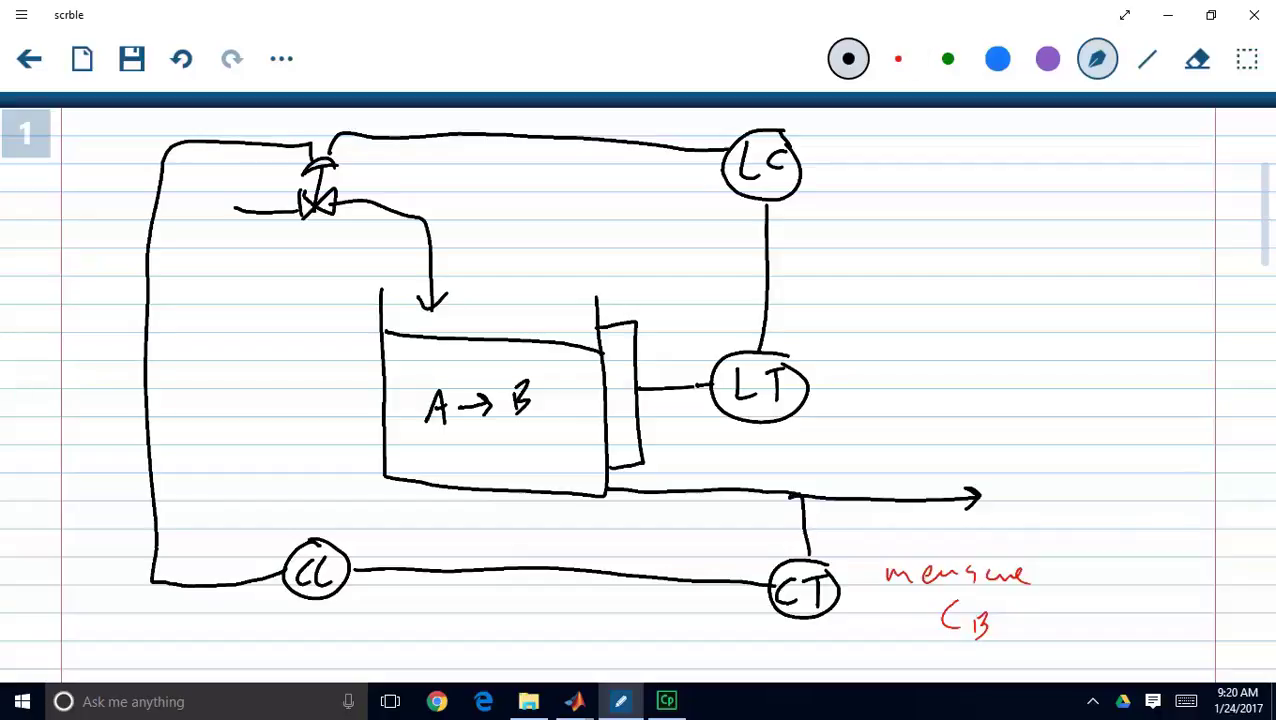
click(898, 59)
- In red, label the valve MV and LT and CT as CV, then draw an overflow arc and tank-top line
drag(268, 245, 350, 240)
mouse_move(271, 308)
mouse_down()
mouse_move(298, 280)
mouse_move(302, 298)
mouse_move(334, 278)
mouse_up()
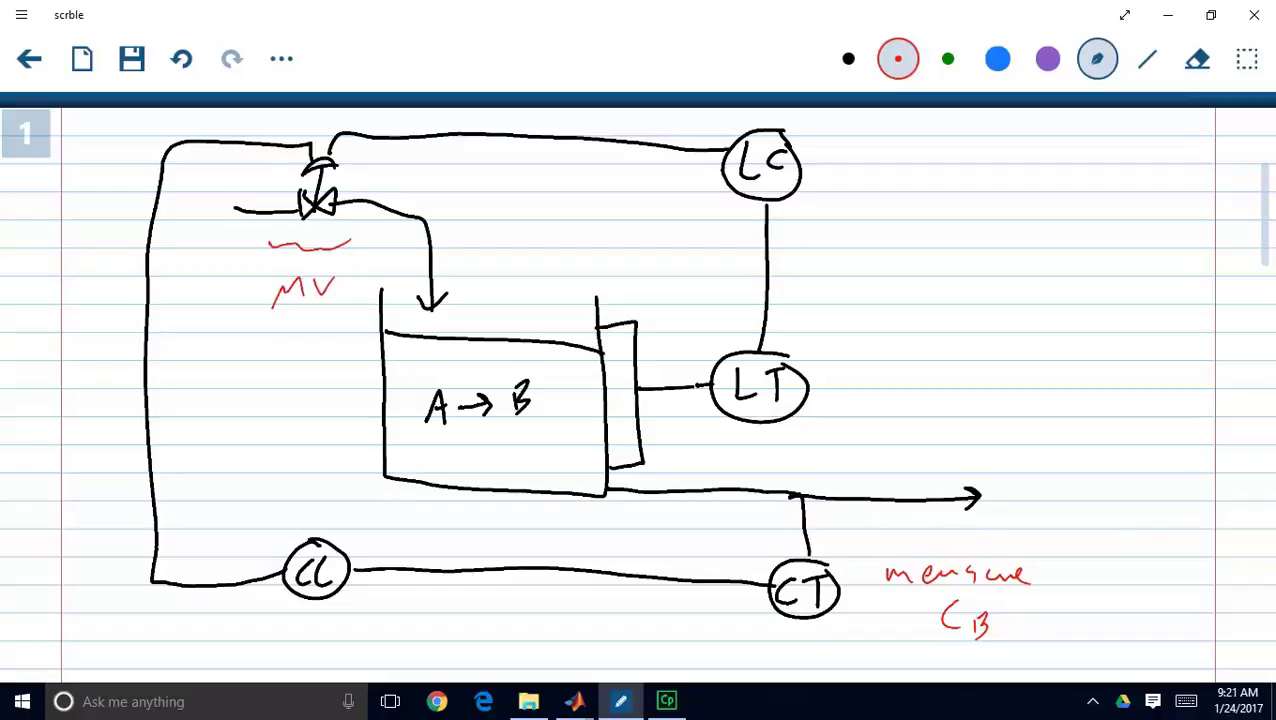
drag(828, 385, 879, 387)
drag(891, 367, 919, 366)
mouse_move(772, 603)
mouse_down()
mouse_move(749, 630)
mouse_move(688, 650)
mouse_move(705, 660)
mouse_move(738, 634)
mouse_up()
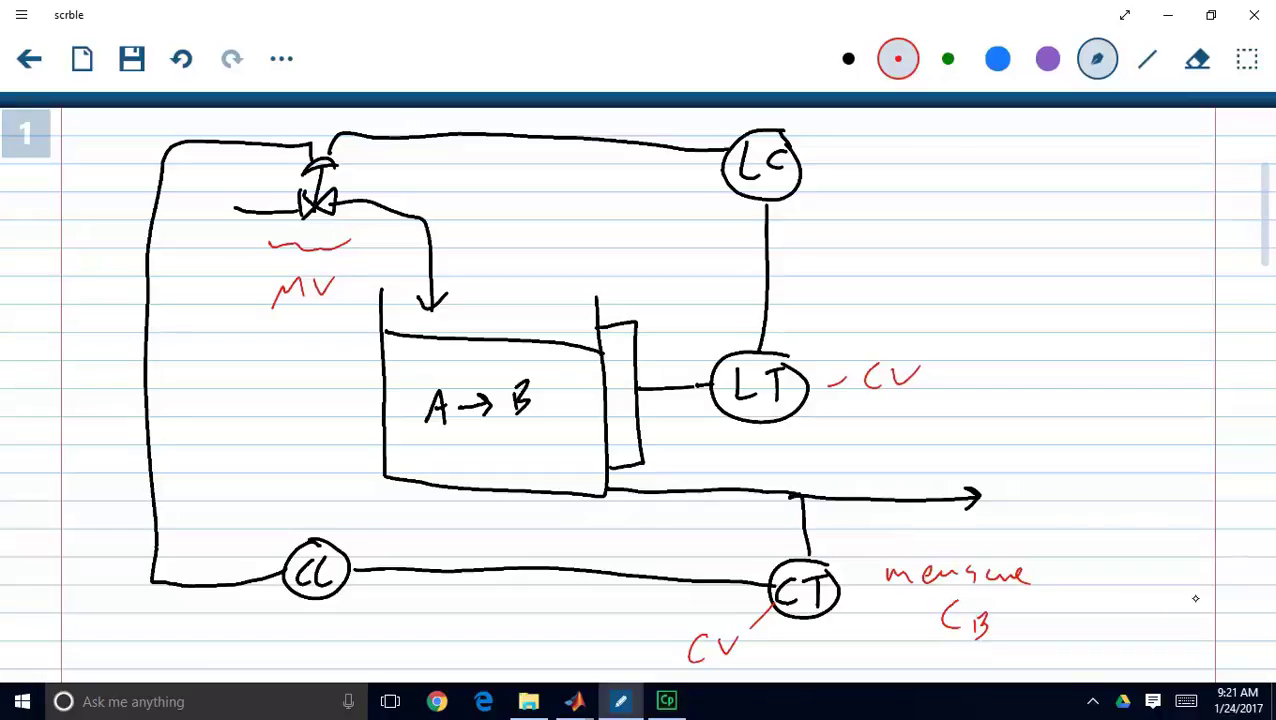
mouse_move(513, 338)
mouse_down()
mouse_move(619, 268)
mouse_move(647, 290)
mouse_move(636, 292)
mouse_move(656, 256)
mouse_up()
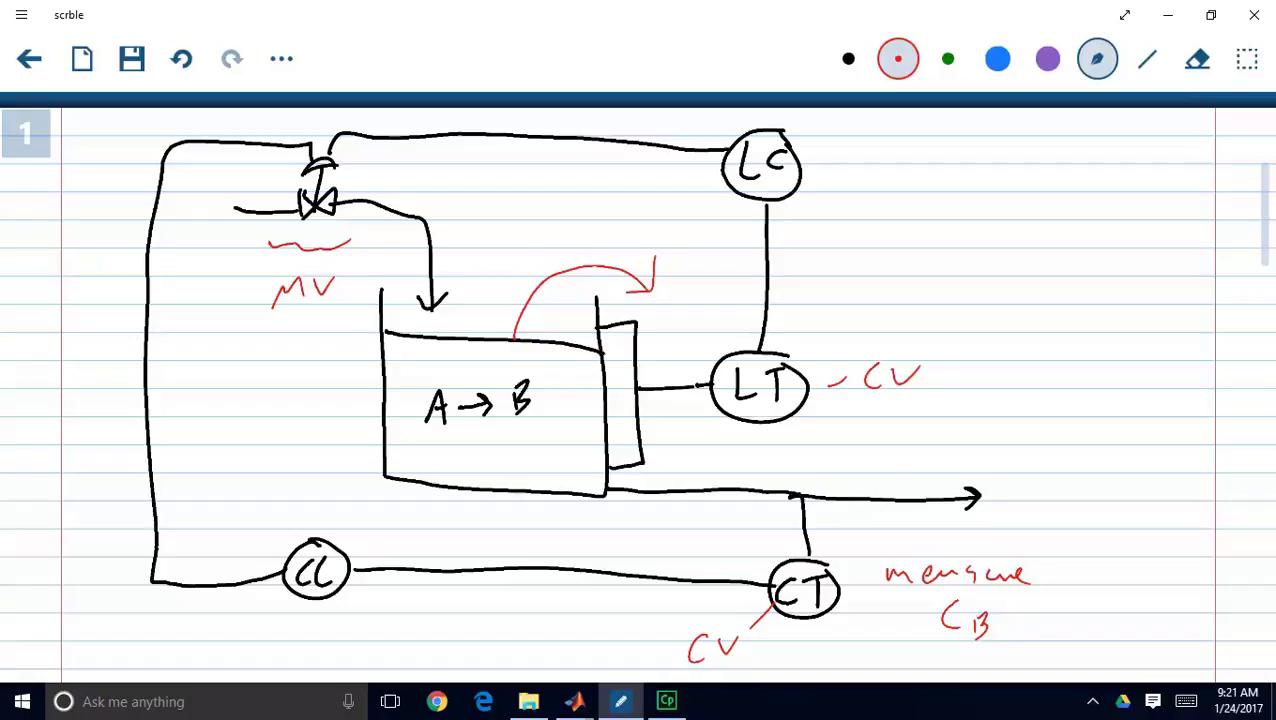
drag(372, 306, 596, 309)
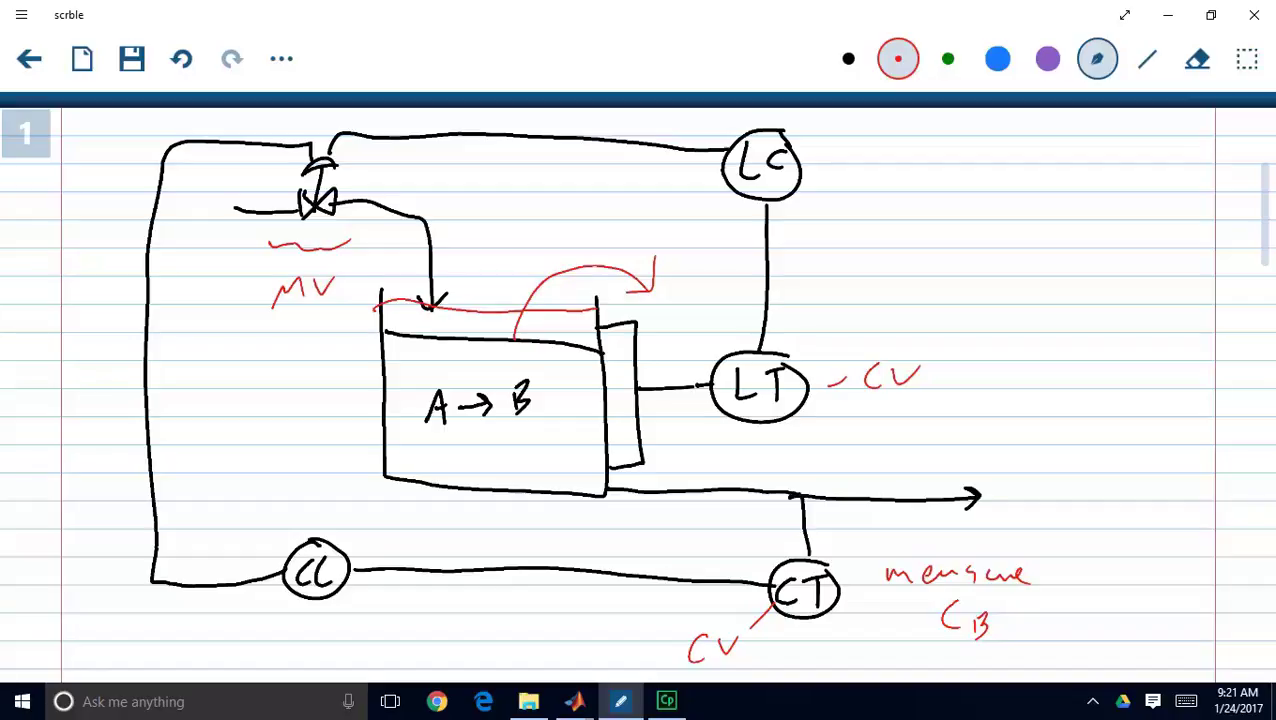
- Undo the direct LC-to-valve and CC-to-valve signal lines and return to the black pen
key(ctrl+z)
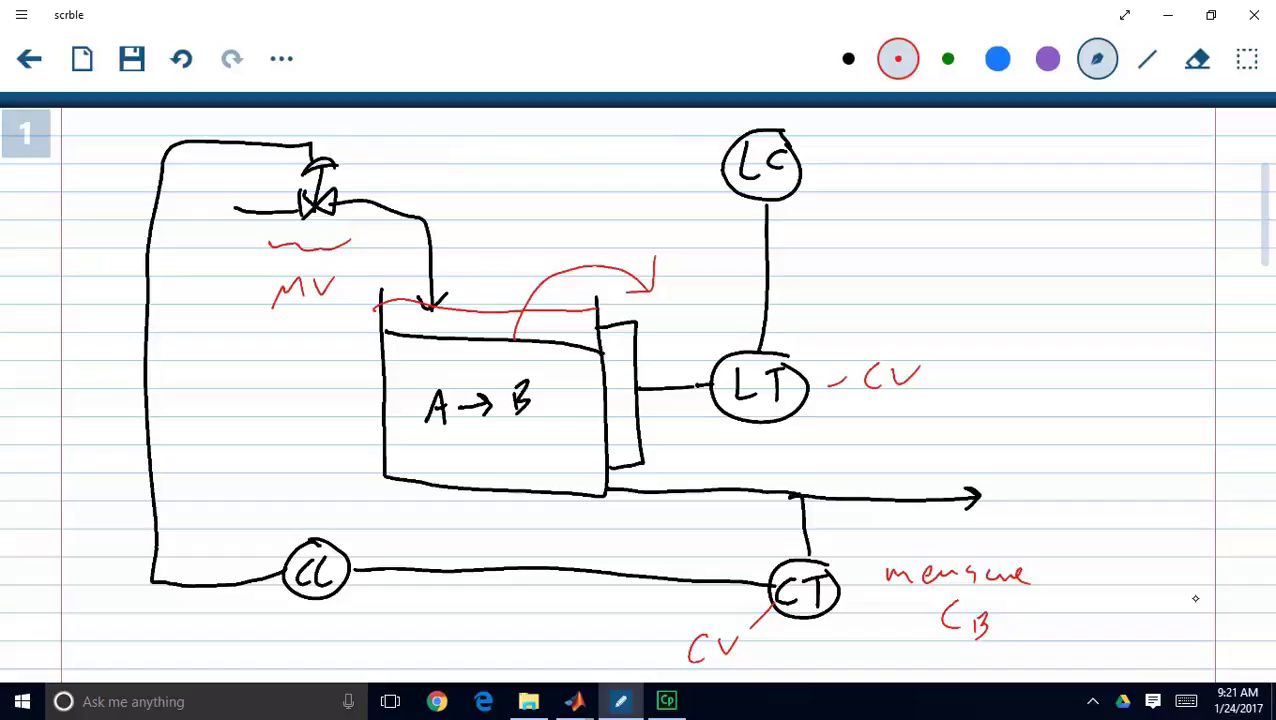
key(ctrl+z)
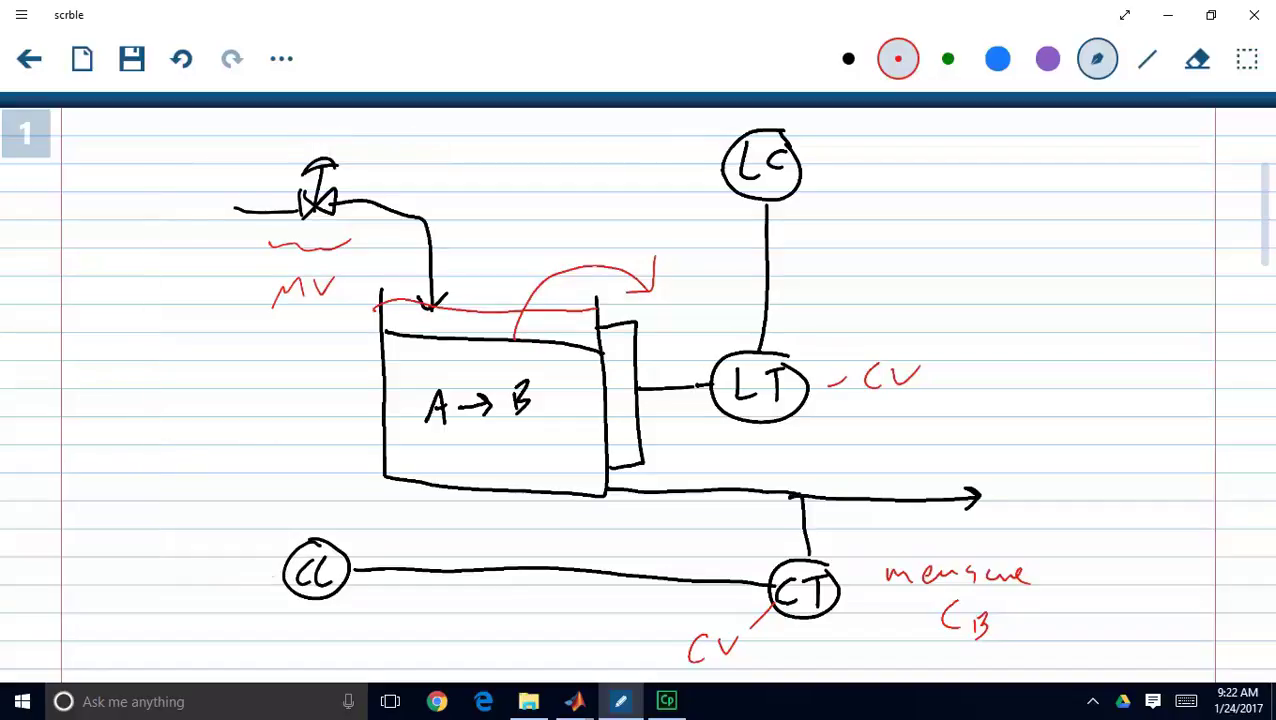
click(848, 58)
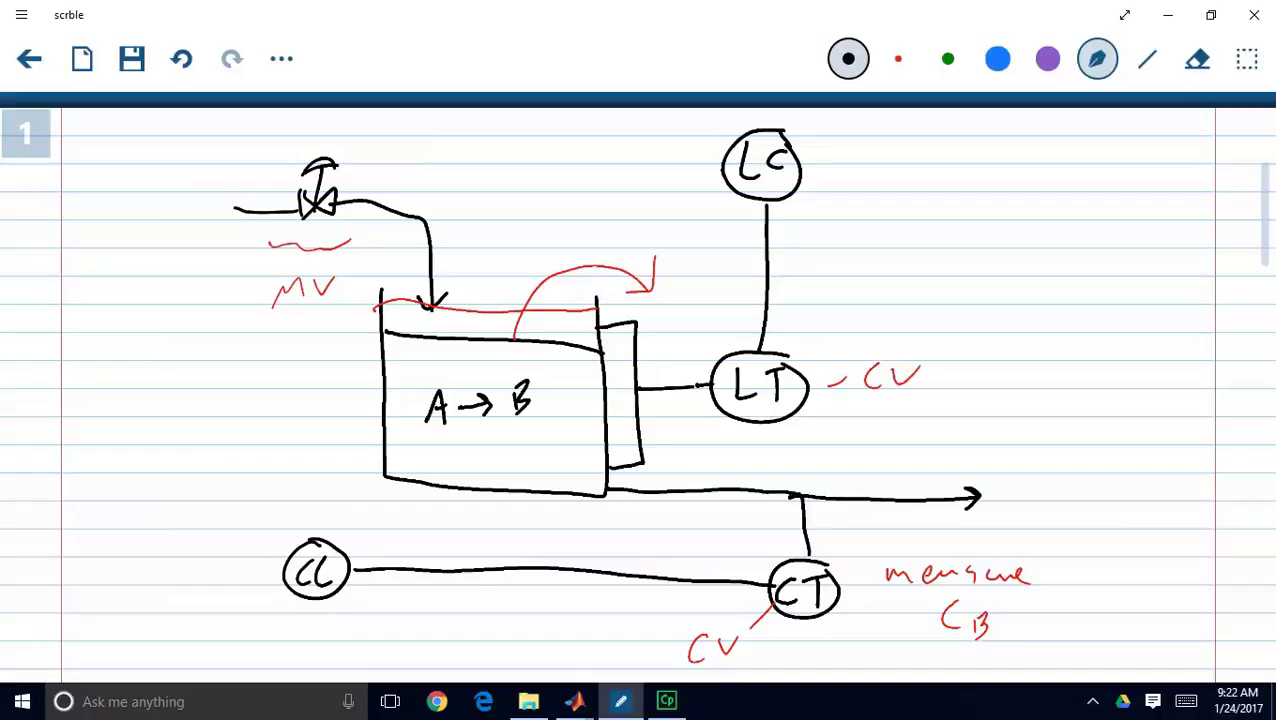
- Draw a circled LVS selector, route the CC and LC lines into it, and wire it to the valve
mouse_move(206, 118)
mouse_down()
mouse_move(196, 158)
mouse_move(204, 120)
mouse_move(204, 148)
mouse_move(221, 133)
mouse_move(222, 150)
mouse_up()
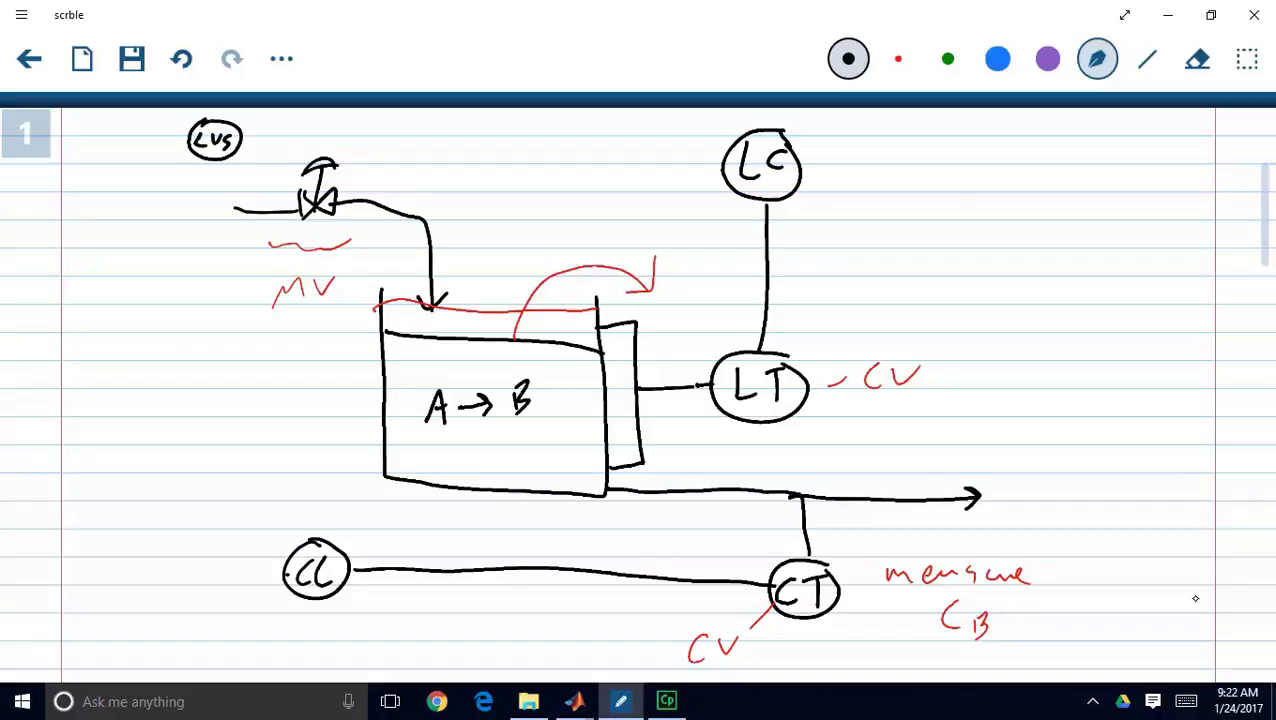
mouse_move(282, 572)
mouse_down()
mouse_move(138, 545)
mouse_move(124, 230)
mouse_move(141, 133)
mouse_move(192, 141)
mouse_up()
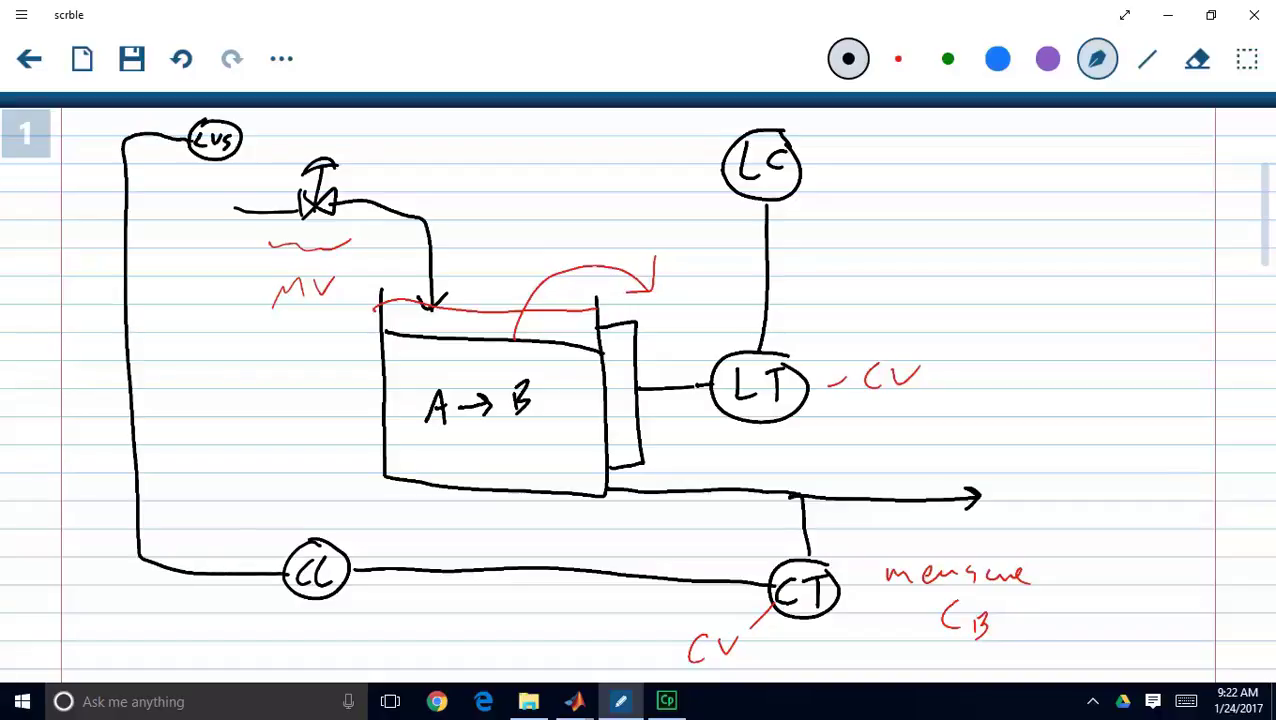
mouse_move(726, 154)
mouse_down()
mouse_move(552, 130)
mouse_move(323, 120)
mouse_move(243, 131)
mouse_up()
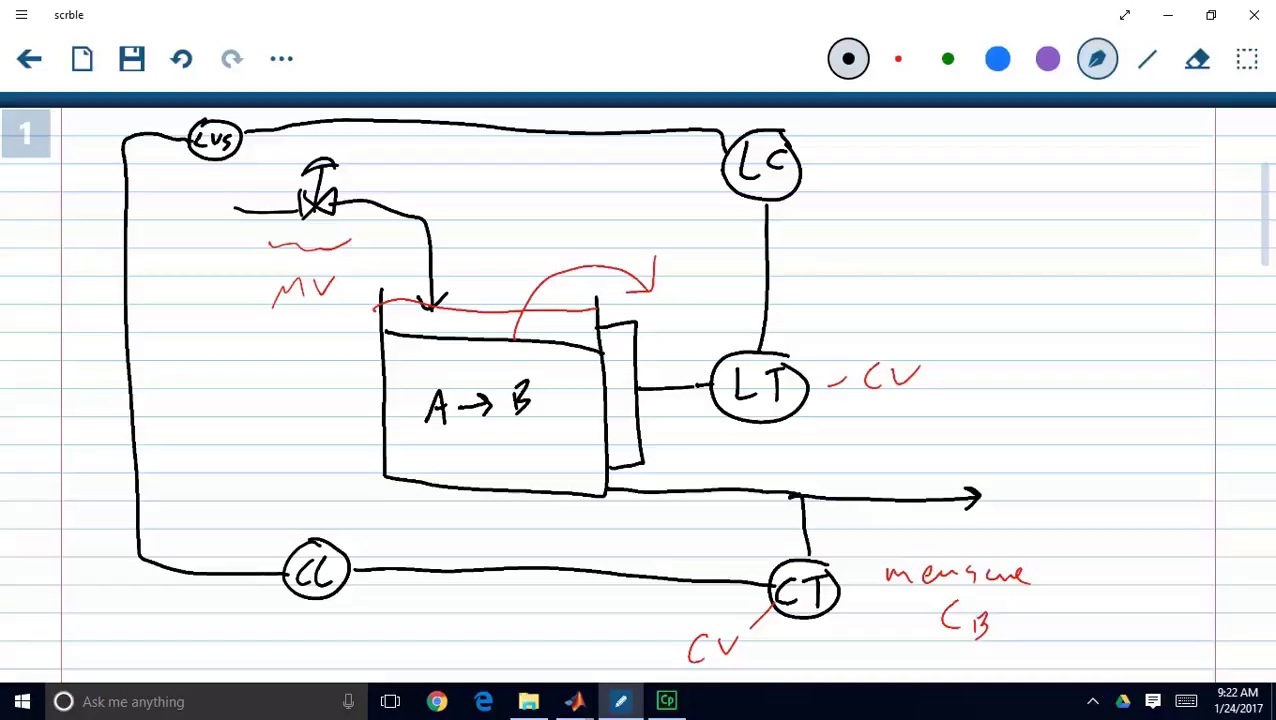
mouse_move(213, 158)
mouse_down()
mouse_move(268, 170)
mouse_move(282, 142)
mouse_move(322, 156)
mouse_up()
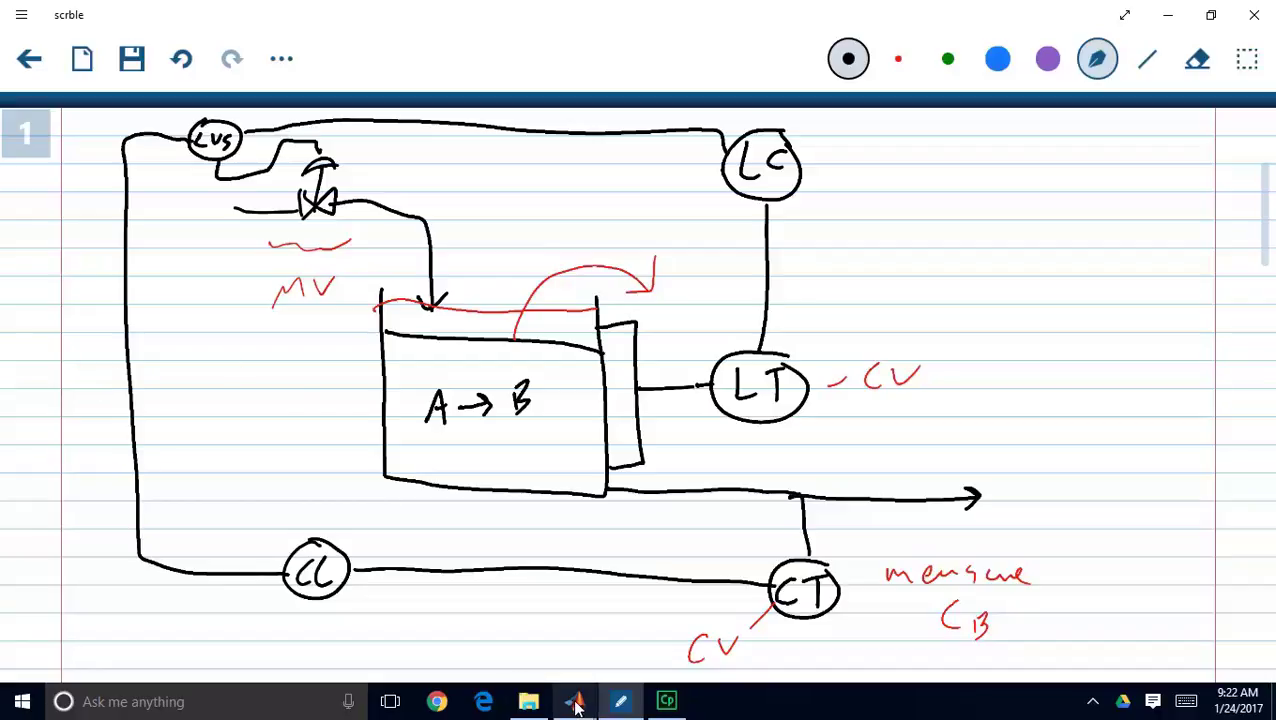
- Bring up the override_control_rough Simulink model and highlight the Reactor block
mouse_move(575, 700)
click(630, 618)
click(262, 417)
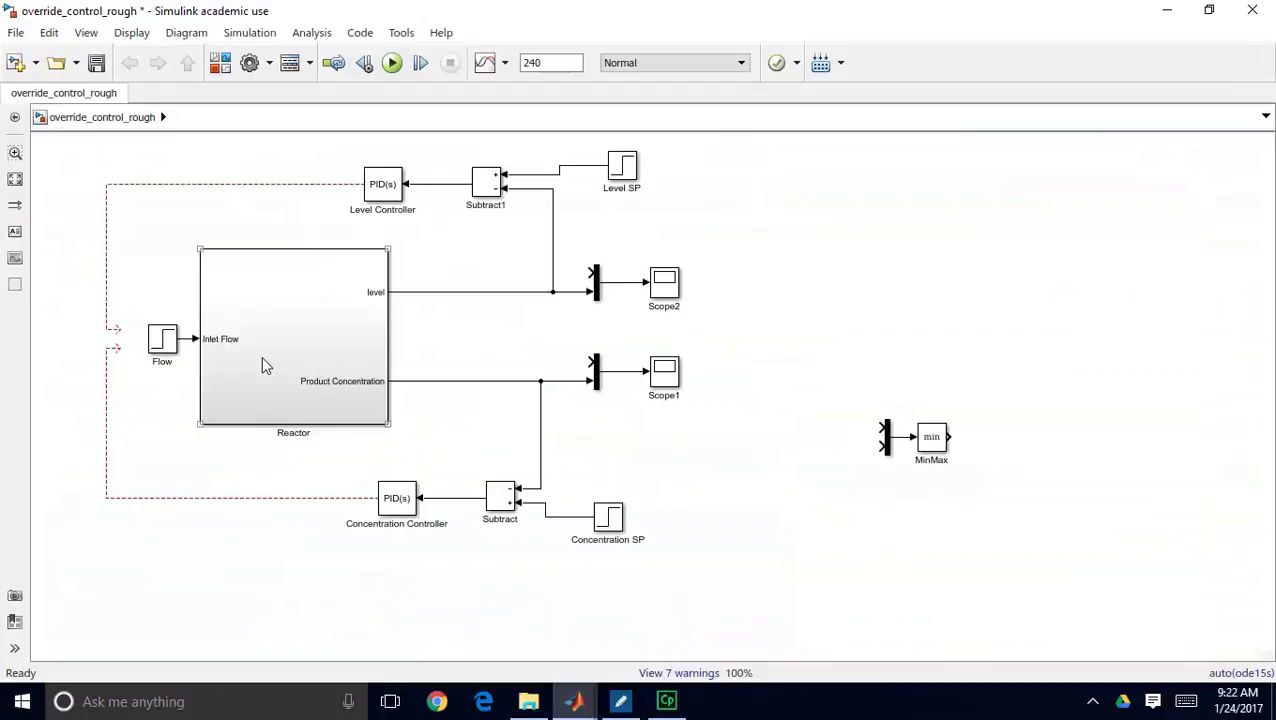
click(195, 360)
click(373, 302)
click(536, 302)
click(378, 372)
click(421, 256)
click(247, 283)
- Select the Concentration Controller, then the Flow step block
click(391, 500)
click(154, 270)
click(165, 344)
- Give the Flow step initial value 5, step time 120 and final value 8, keeping stop time 240
double_click(165, 344)
double_click(243, 341)
text(5)
click(245, 287)
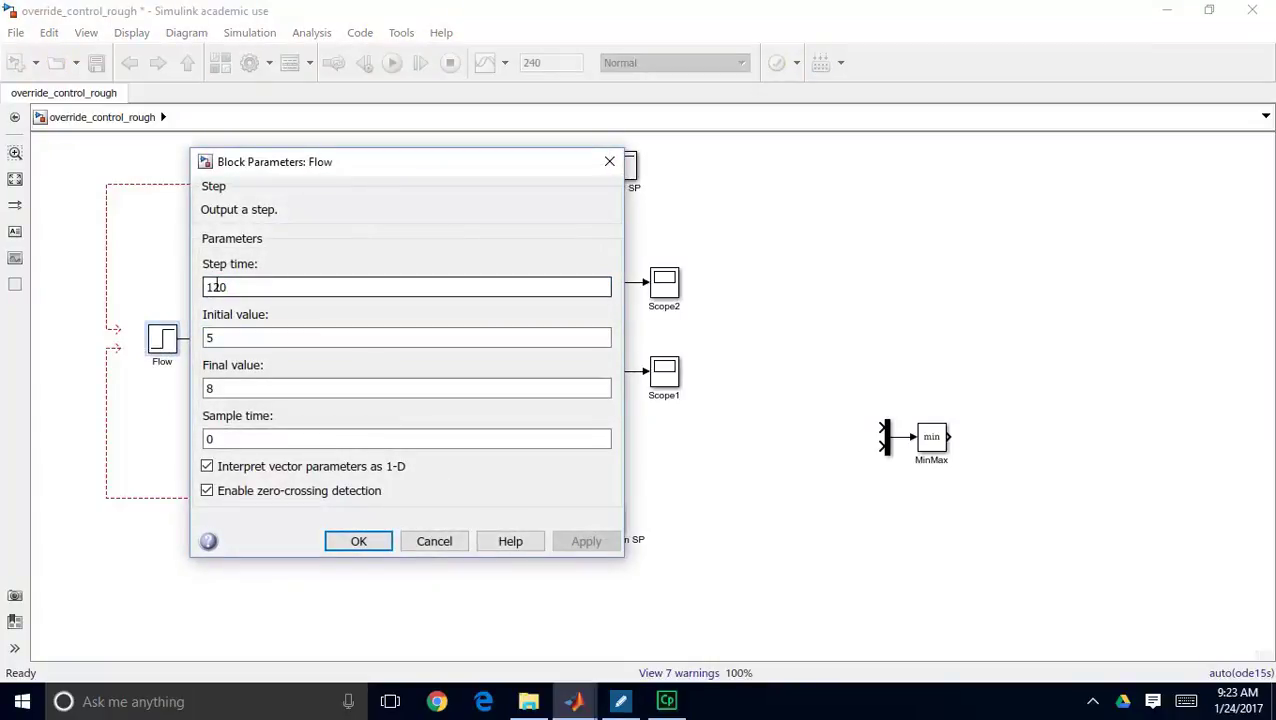
double_click(228, 338)
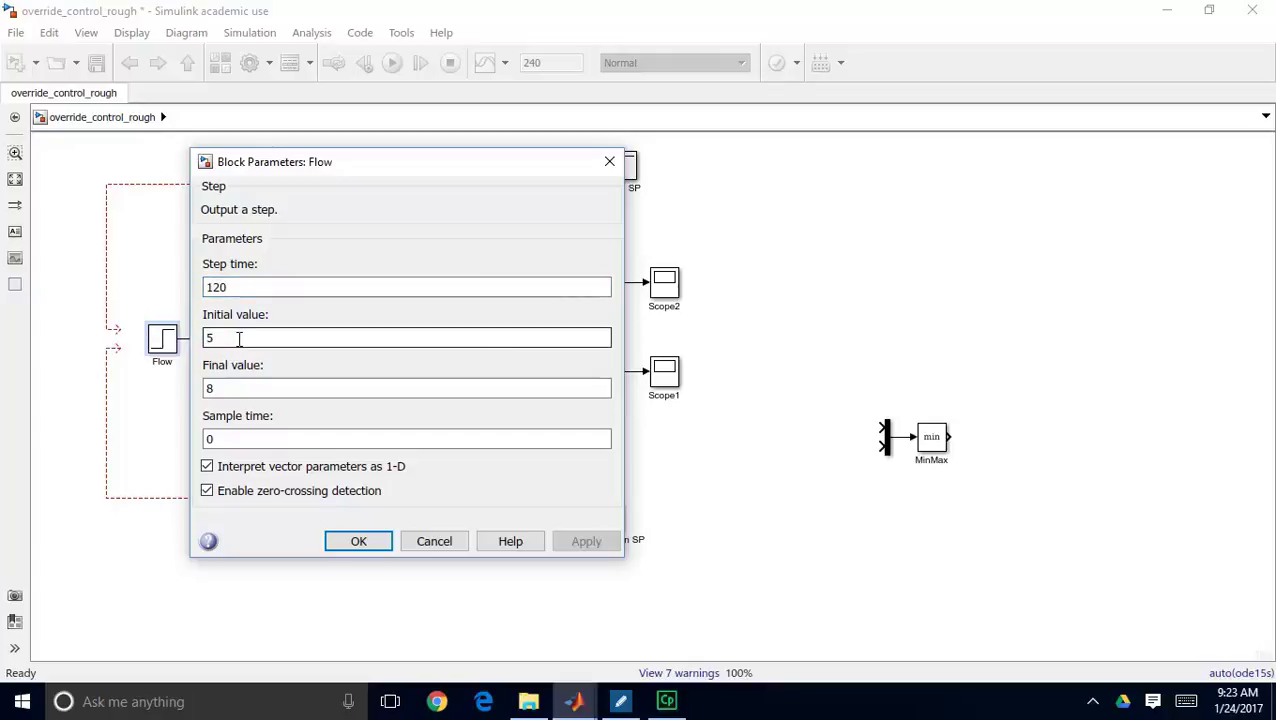
double_click(226, 392)
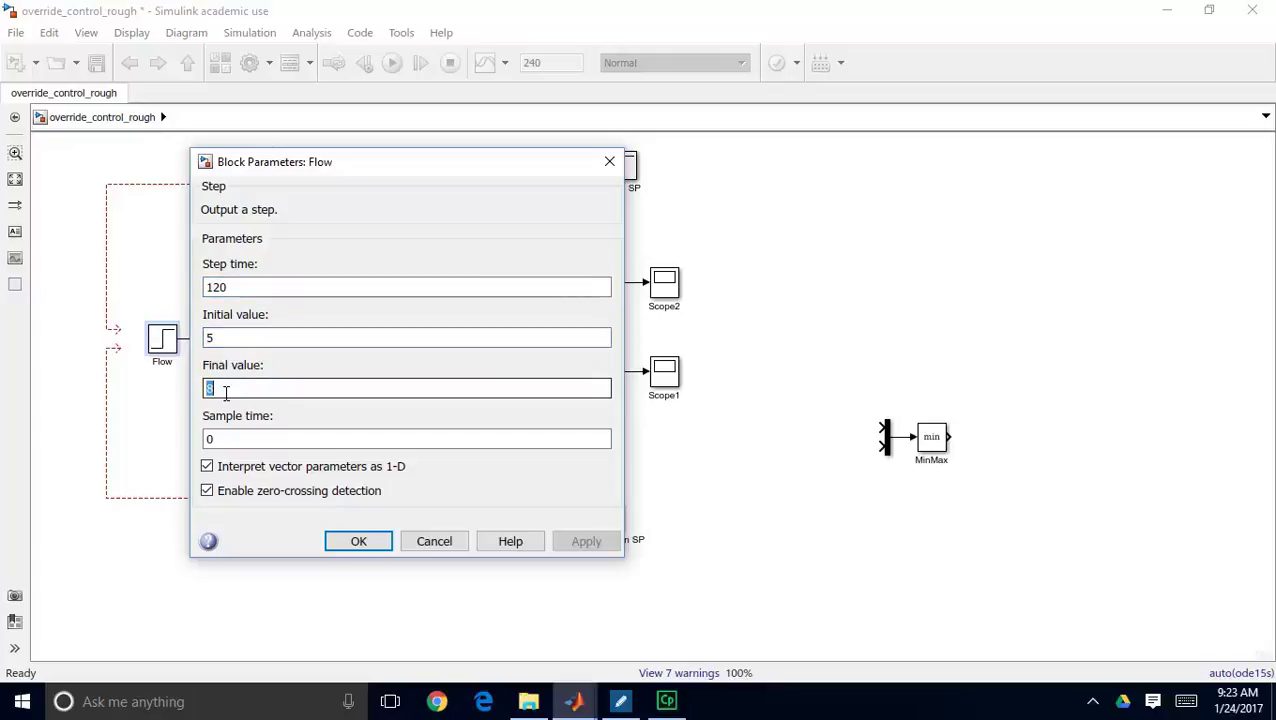
click(356, 540)
double_click(560, 62)
click(555, 63)
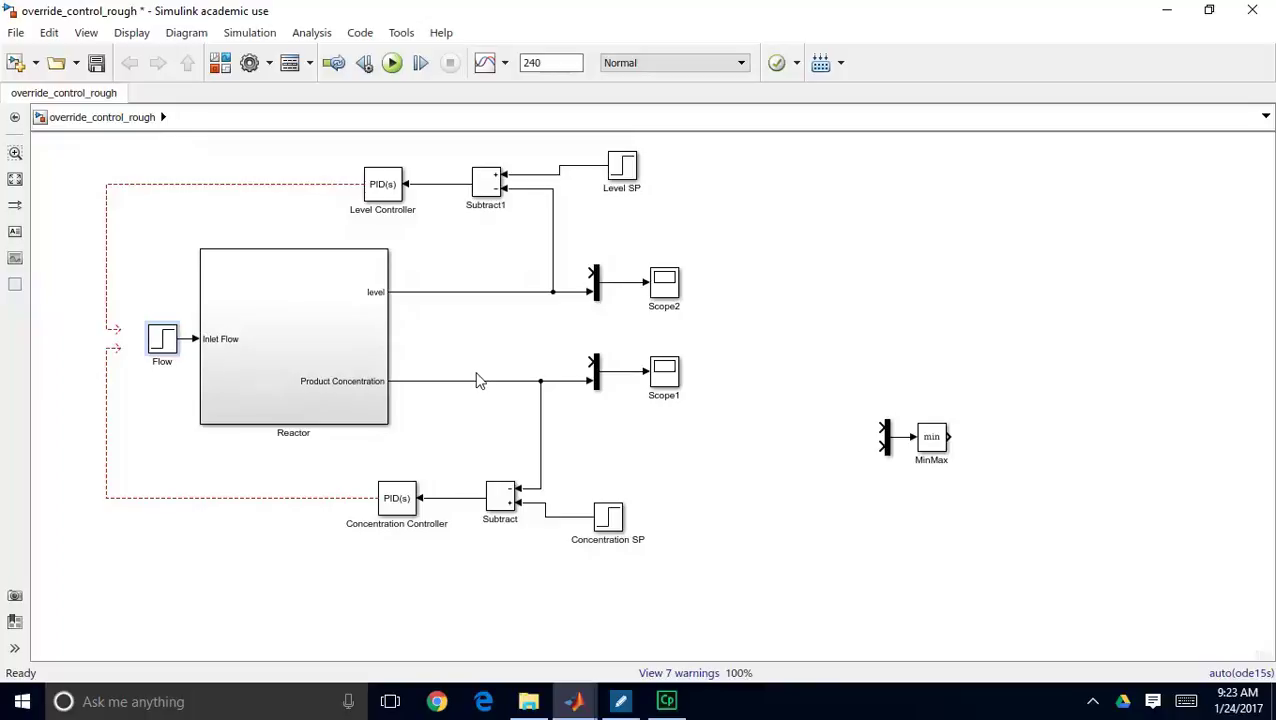
click(392, 62)
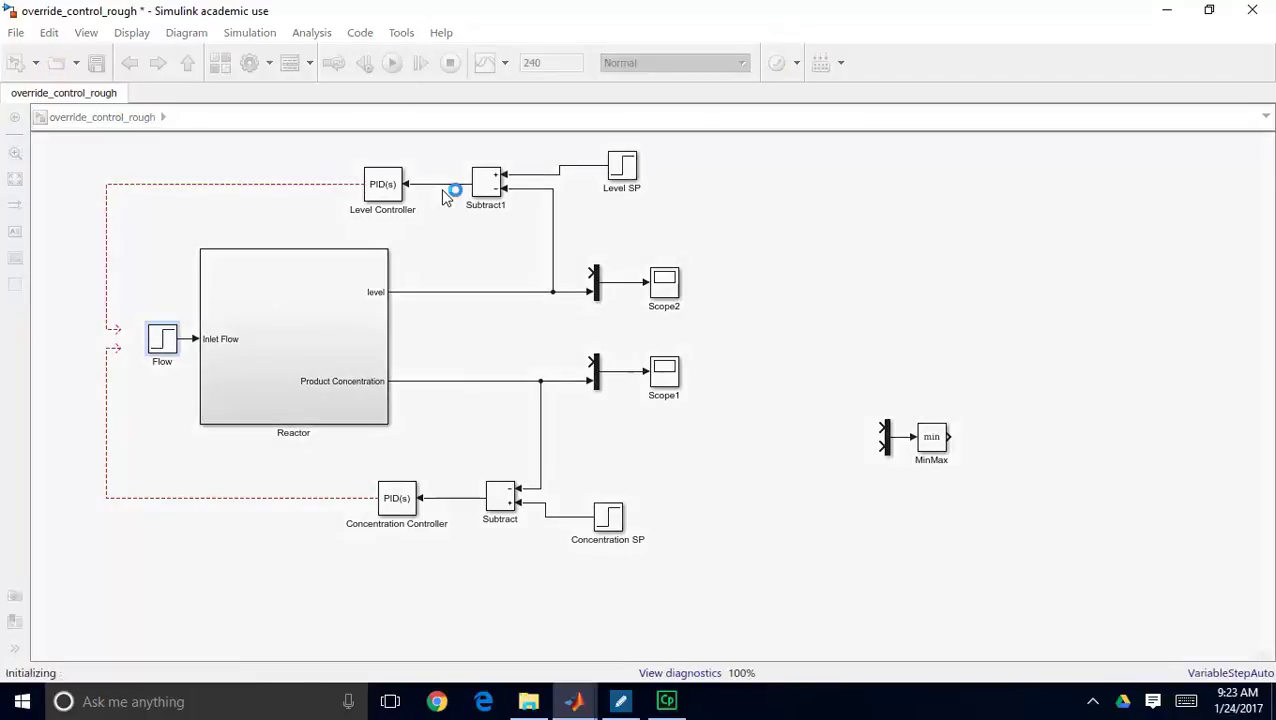
click(331, 336)
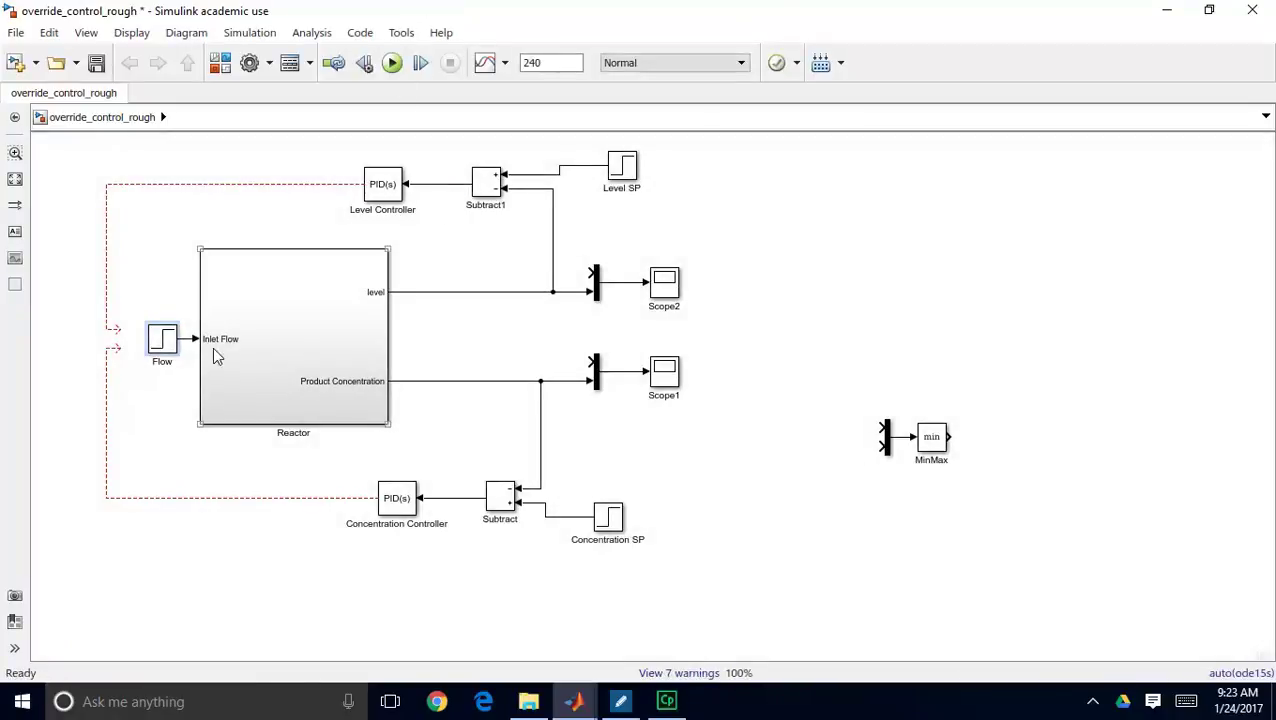
click(408, 302)
click(662, 289)
double_click(665, 287)
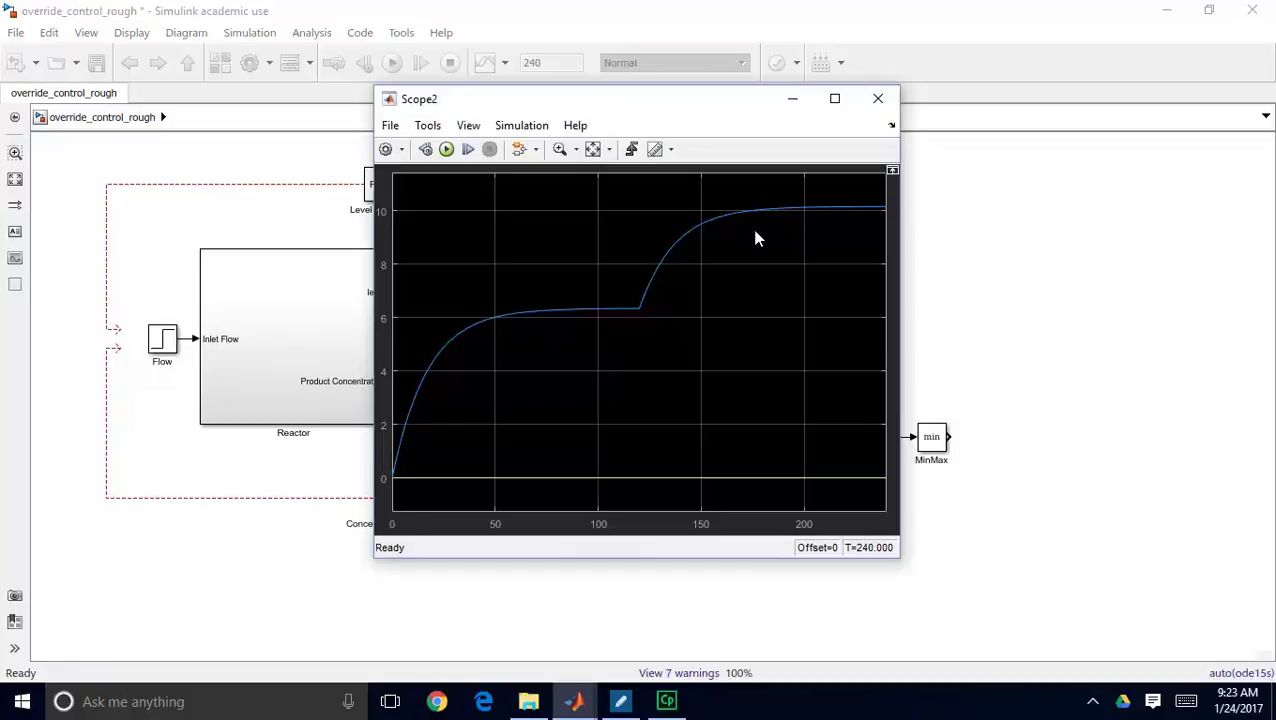
click(877, 102)
double_click(664, 380)
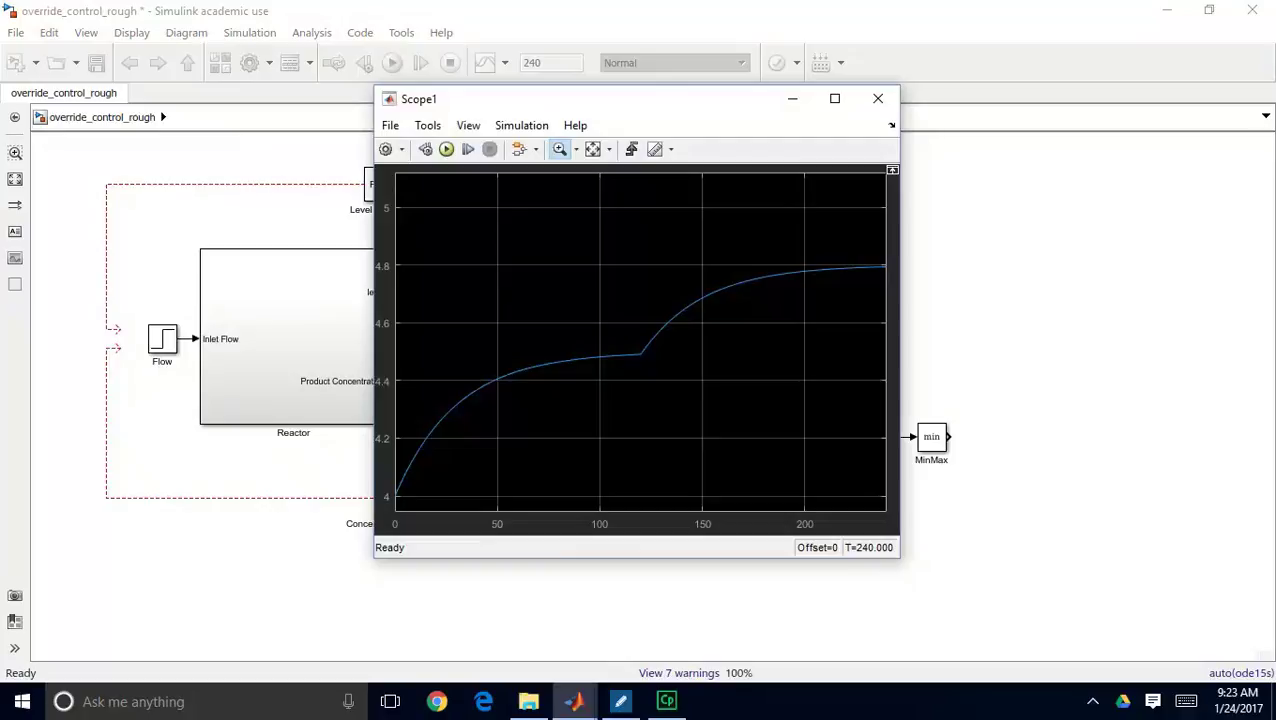
drag(474, 334, 662, 384)
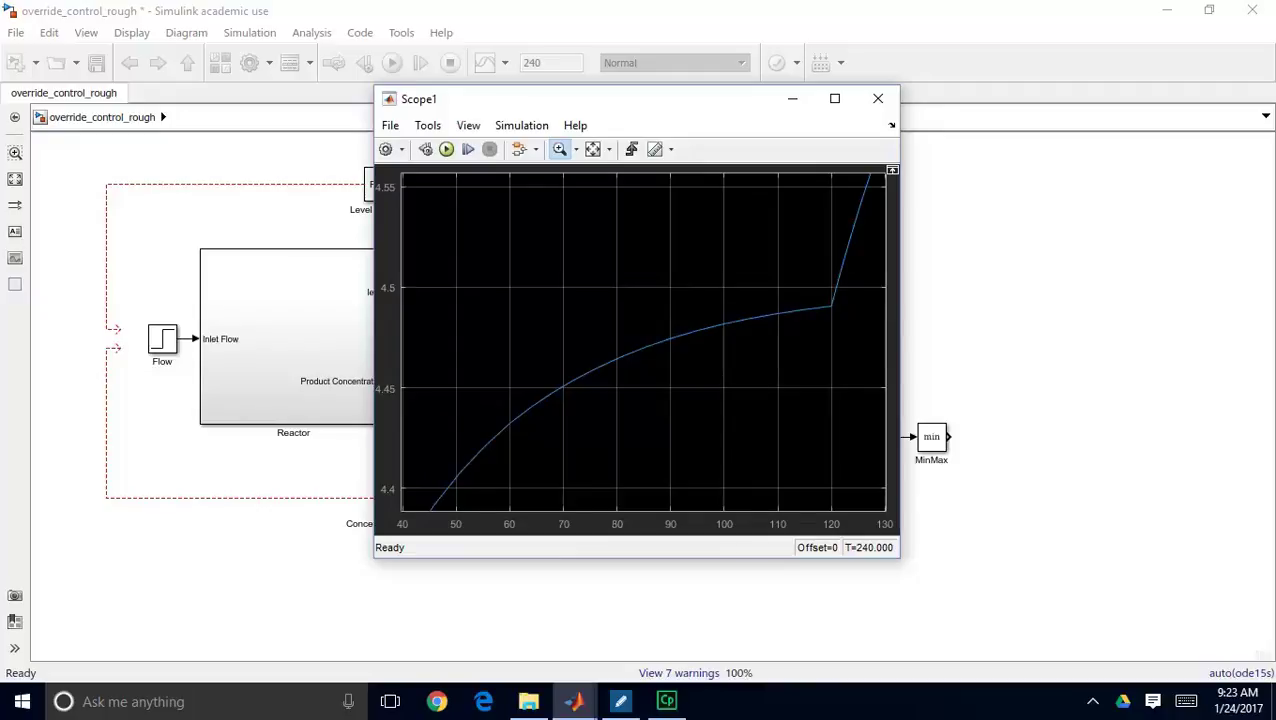
click(593, 149)
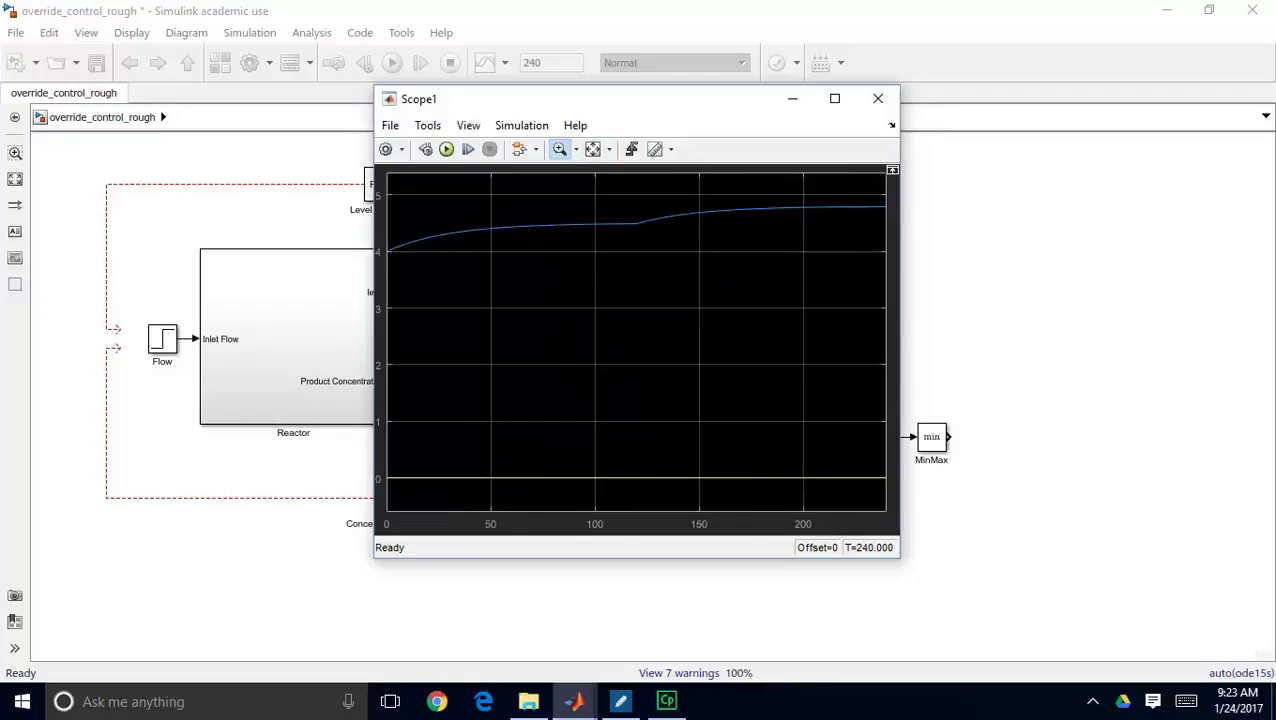
drag(651, 226, 882, 175)
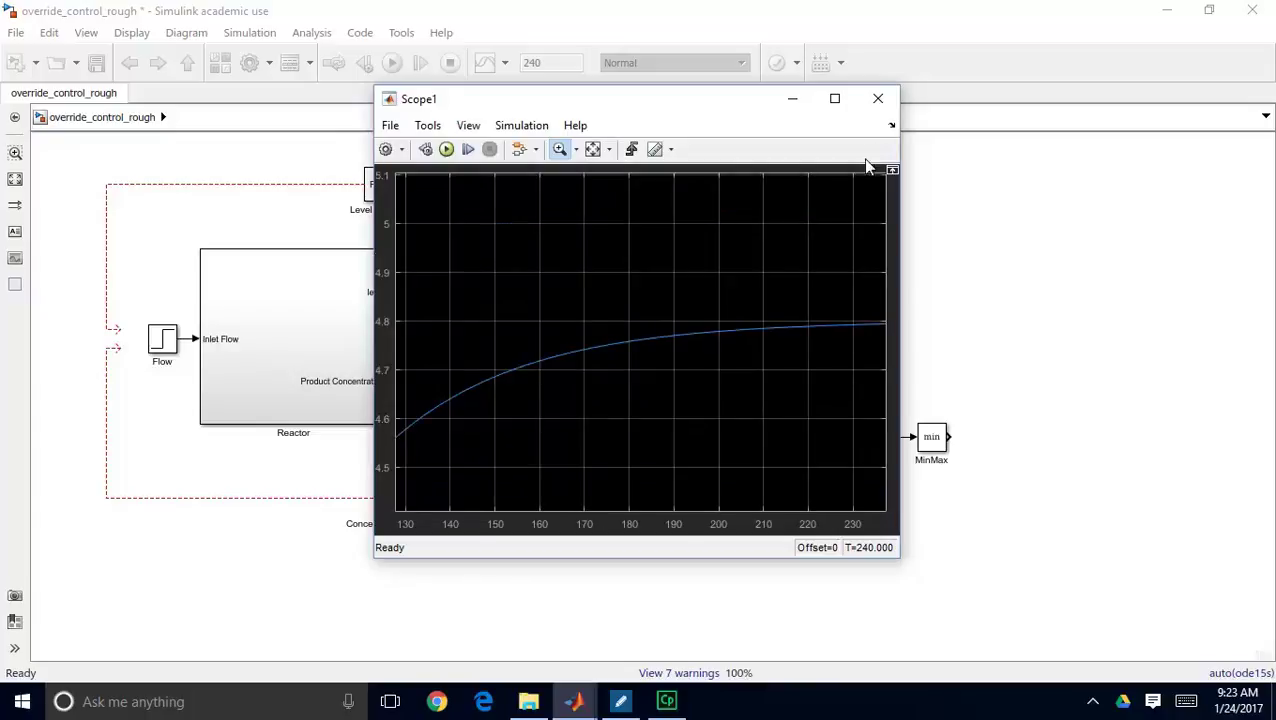
click(877, 100)
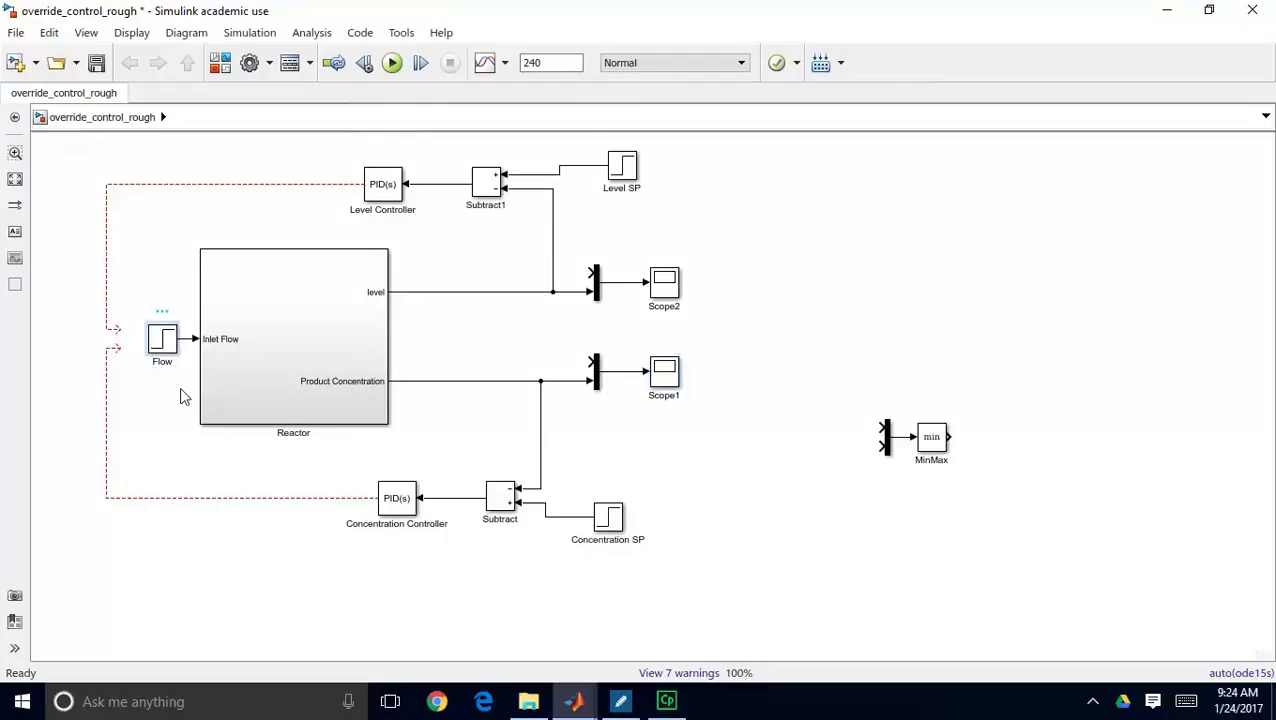
- Feed Inlet Flow from the Concentration Controller, set Concentration SP final value 5, then simulate and view Scope1
key(Delete)
drag(116, 348, 171, 337)
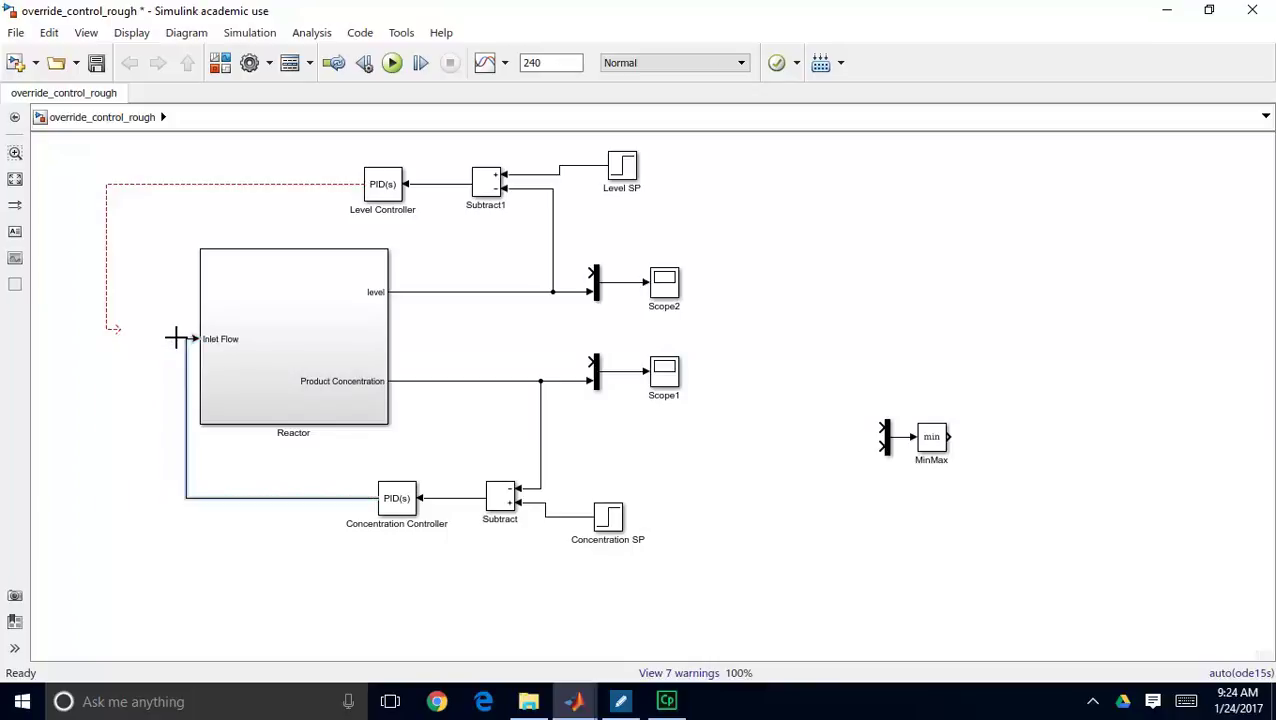
double_click(608, 517)
drag(773, 316, 712, 176)
double_click(620, 351)
click(618, 403)
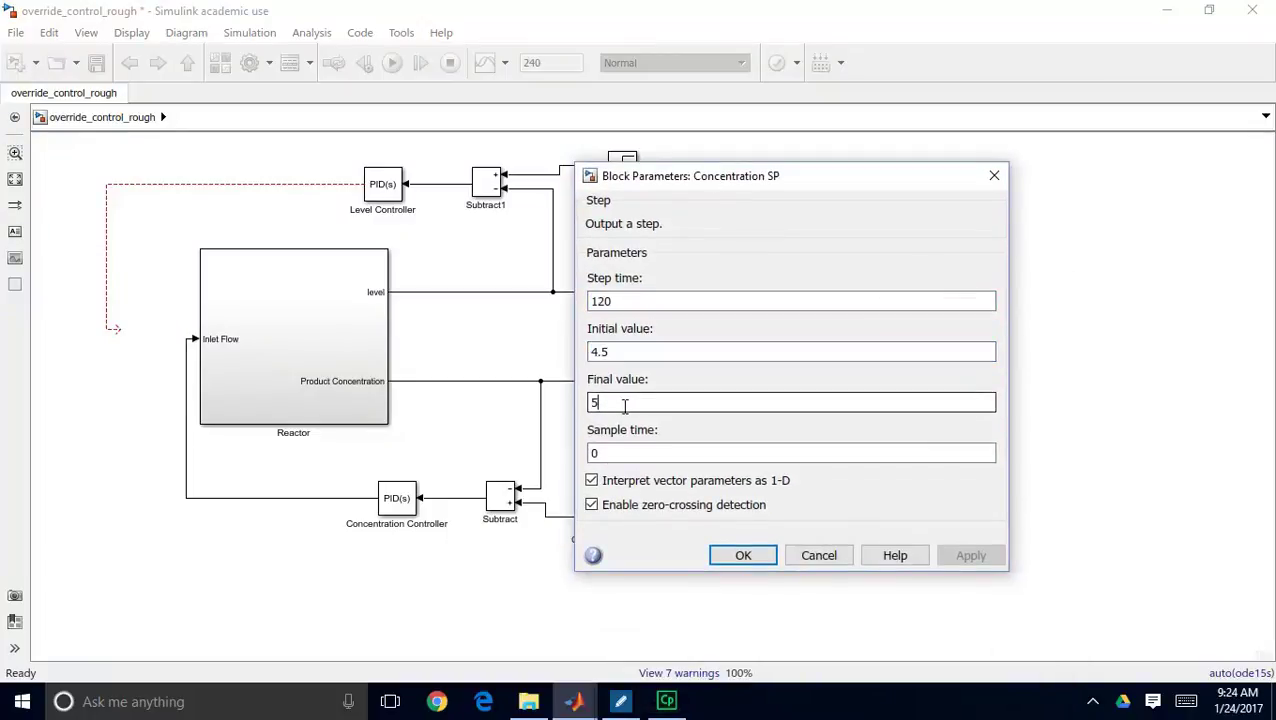
click(757, 555)
click(392, 62)
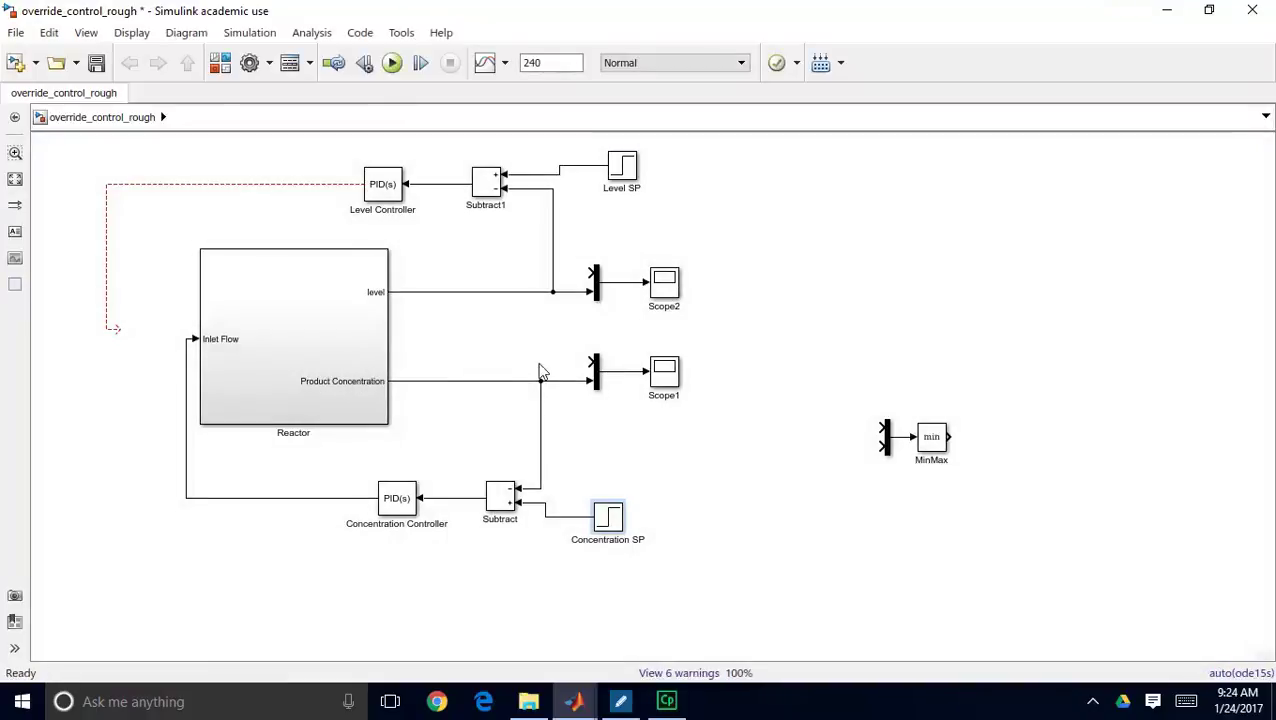
double_click(664, 371)
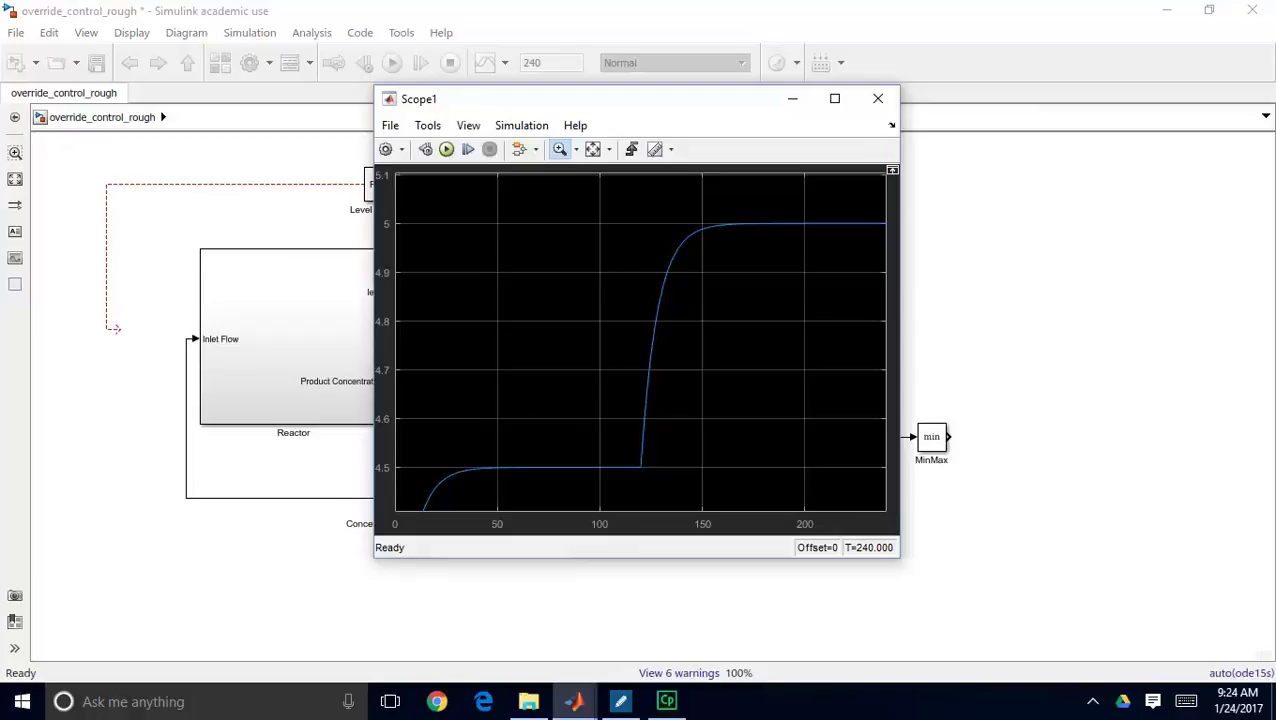
- Close Scope1 and set the Level SP step's initial value to 6
click(876, 100)
double_click(628, 178)
double_click(702, 192)
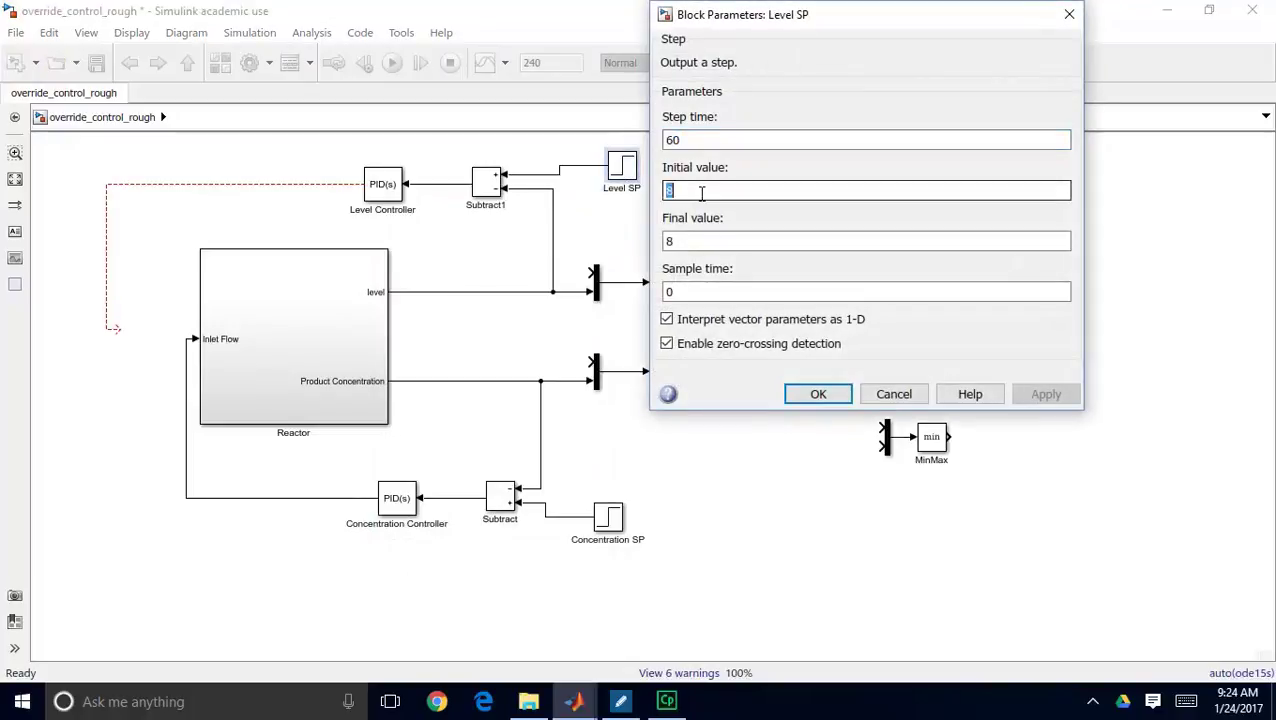
text(0)
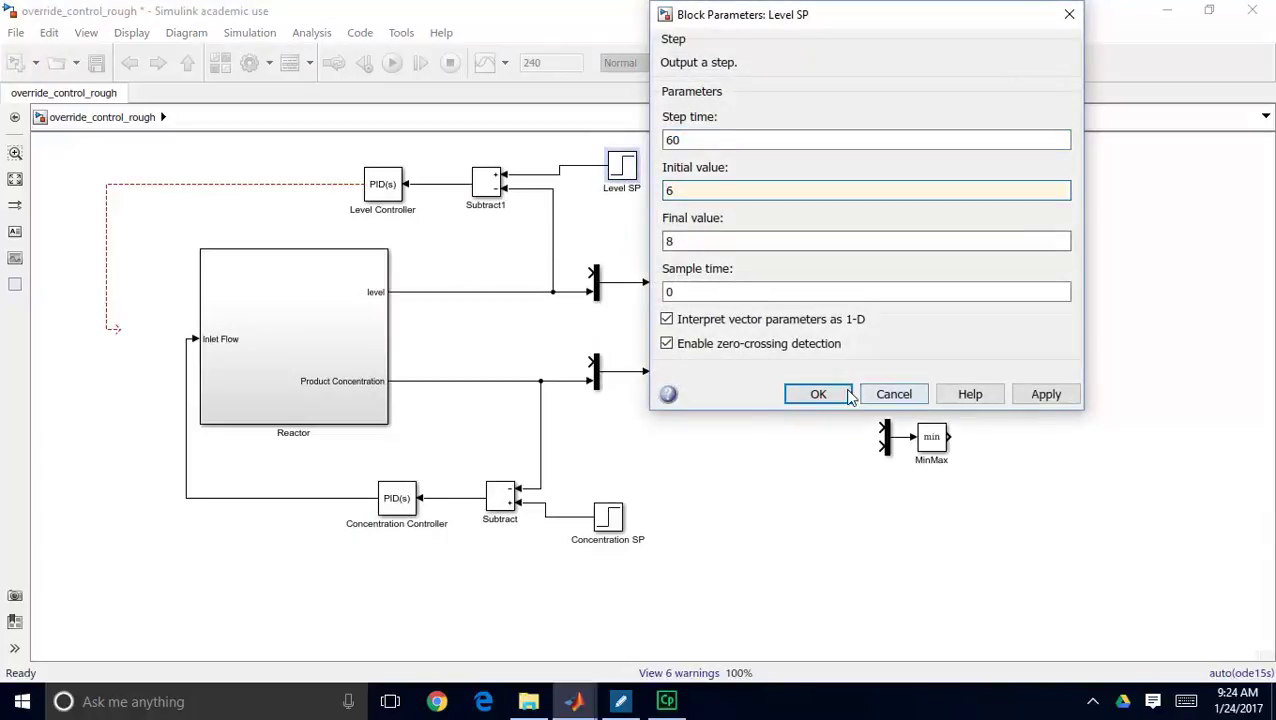
click(818, 394)
- Rewire Inlet Flow from the concentration line to the Level Controller output, then simulate and view Scope2
click(186, 385)
drag(195, 337, 131, 358)
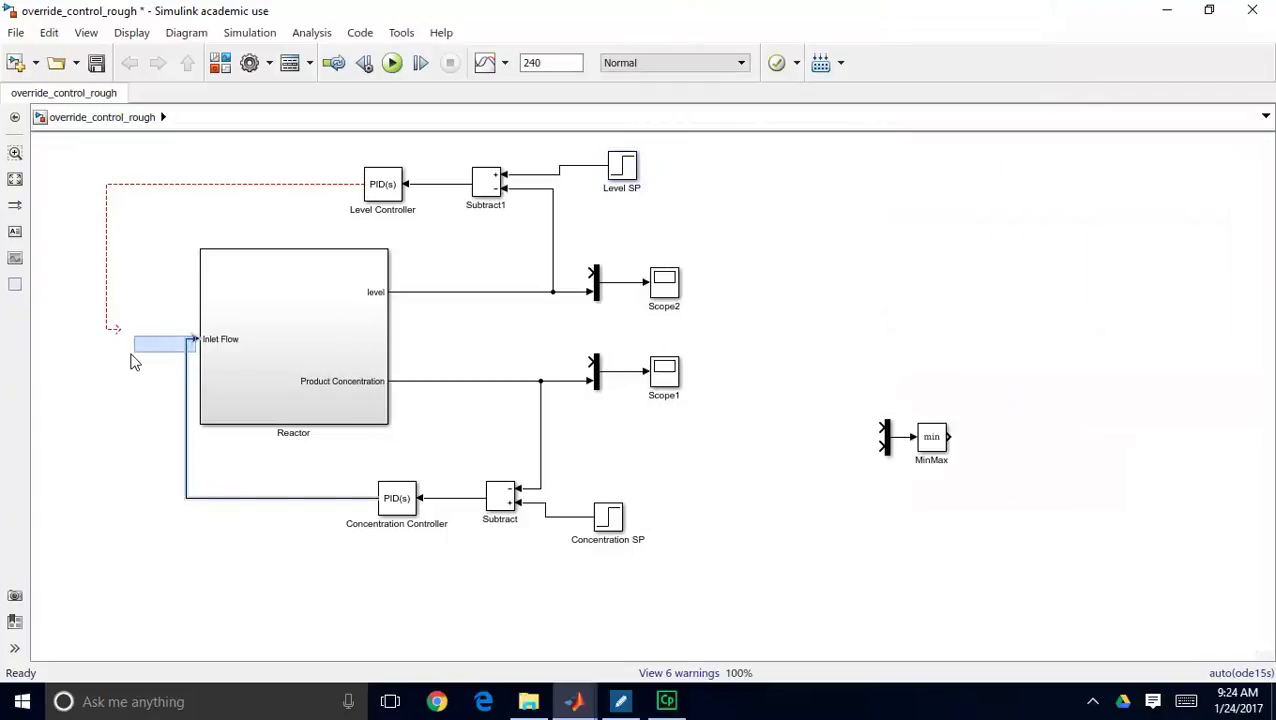
click(178, 393)
click(186, 385)
drag(195, 339, 114, 362)
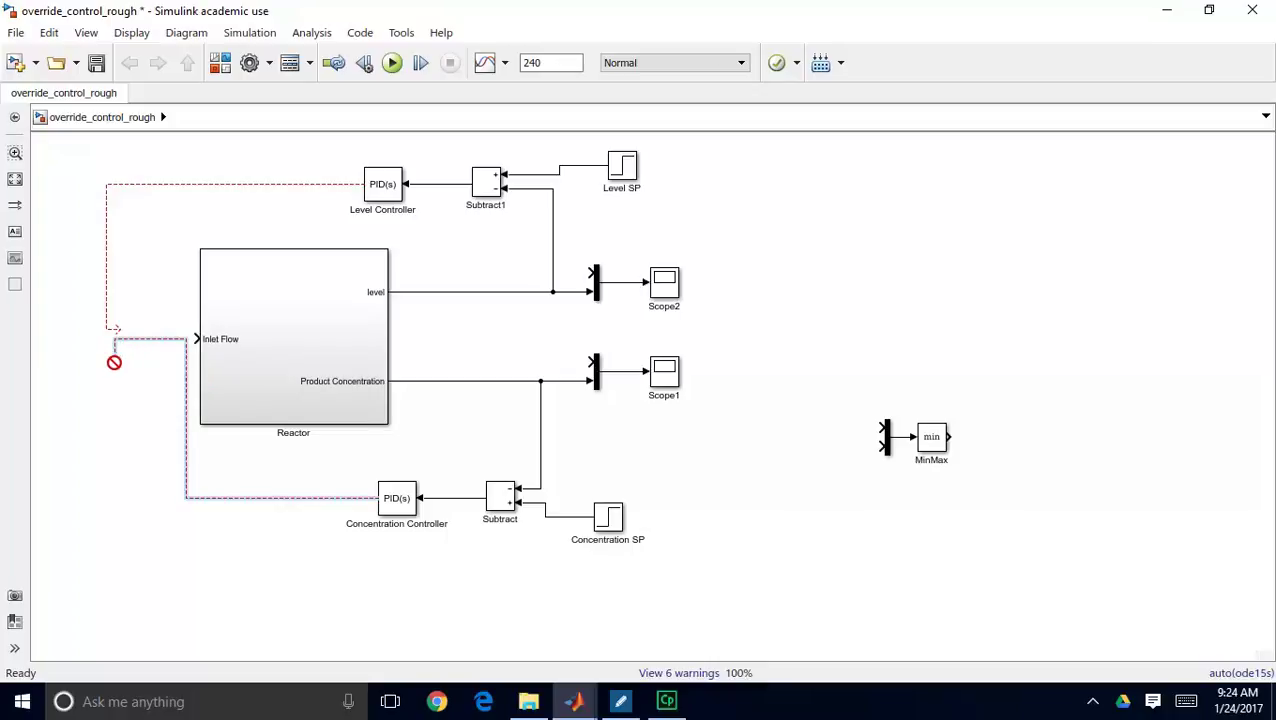
drag(189, 400, 98, 419)
drag(117, 330, 195, 339)
click(151, 245)
click(391, 64)
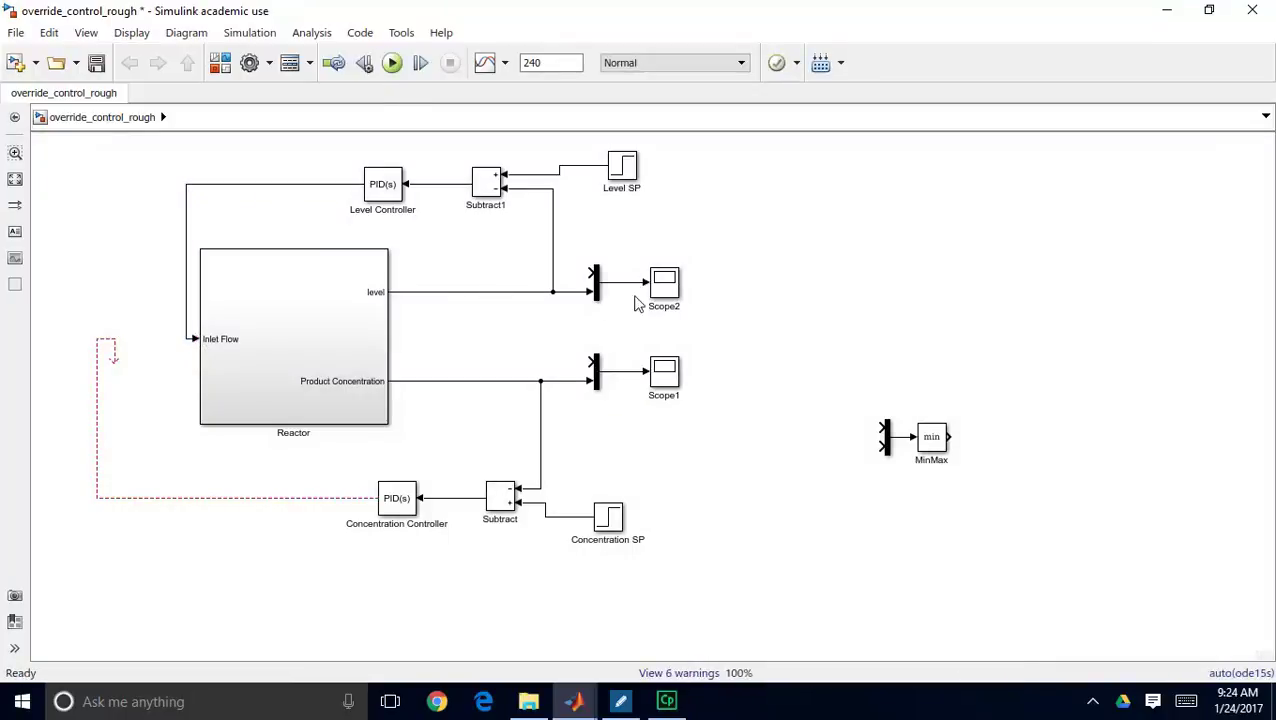
double_click(664, 283)
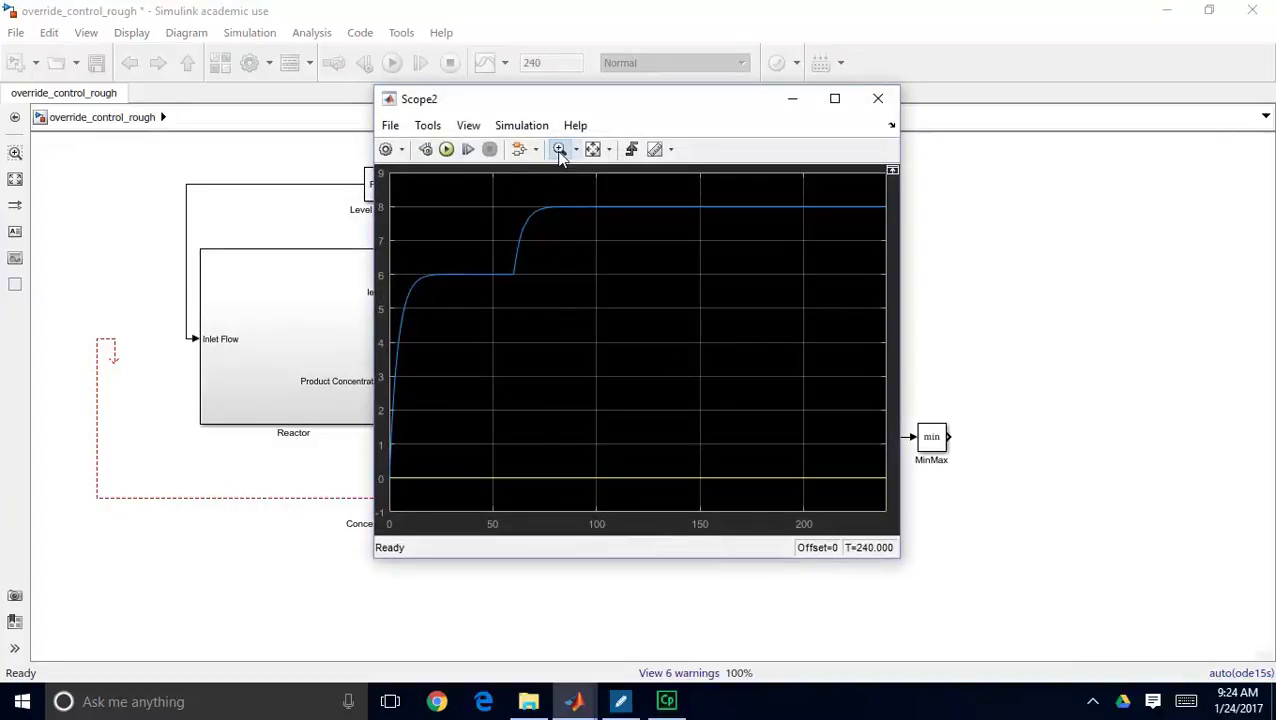
- Zoom into Scope2's level curve stepping from 6 to 8, then close the scope
drag(390, 344, 858, 186)
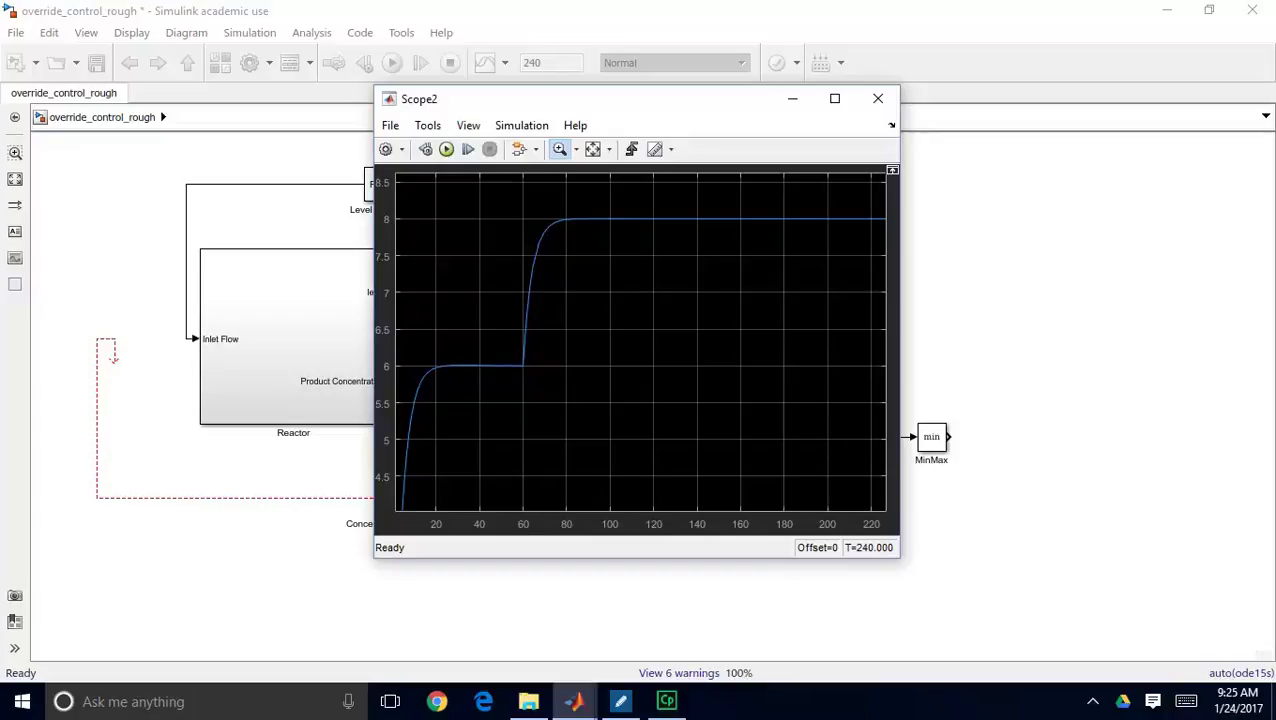
click(878, 100)
click(185, 225)
click(200, 345)
click(194, 335)
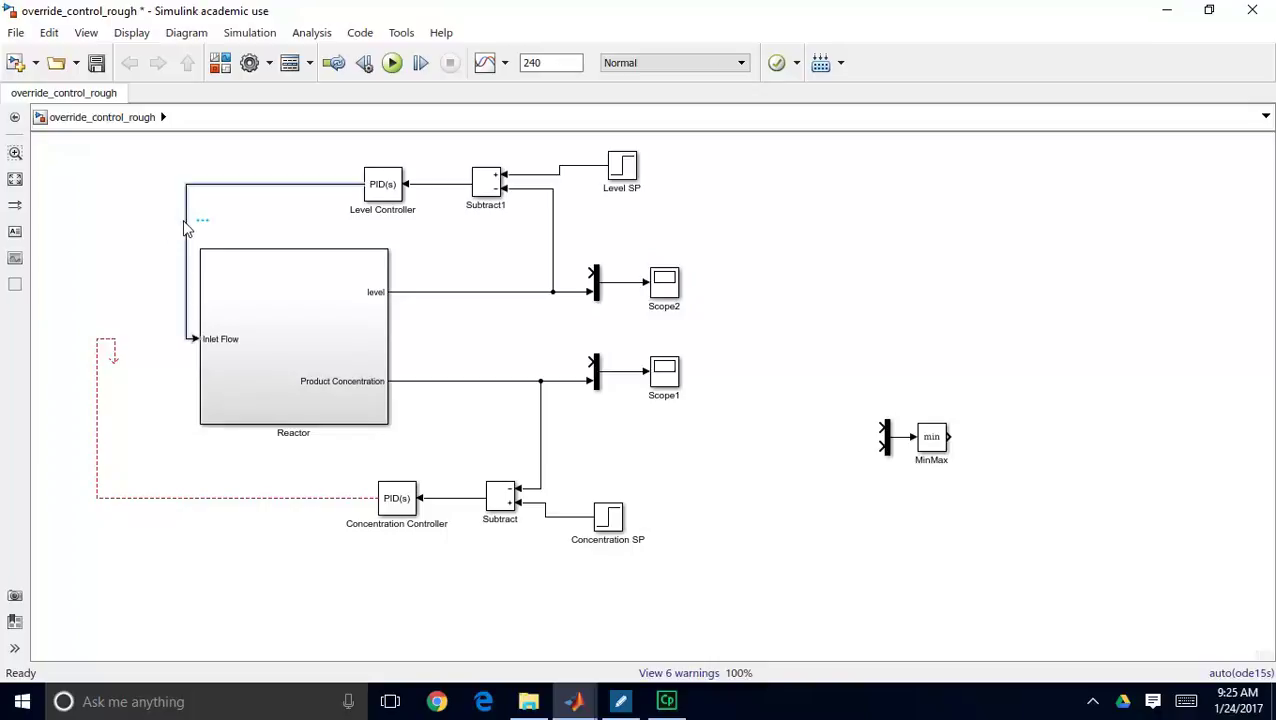
- Detach both controller lines, move Mux and MinMax left of Reactor, and wire MinMax to Inlet Flow
drag(190, 338, 116, 204)
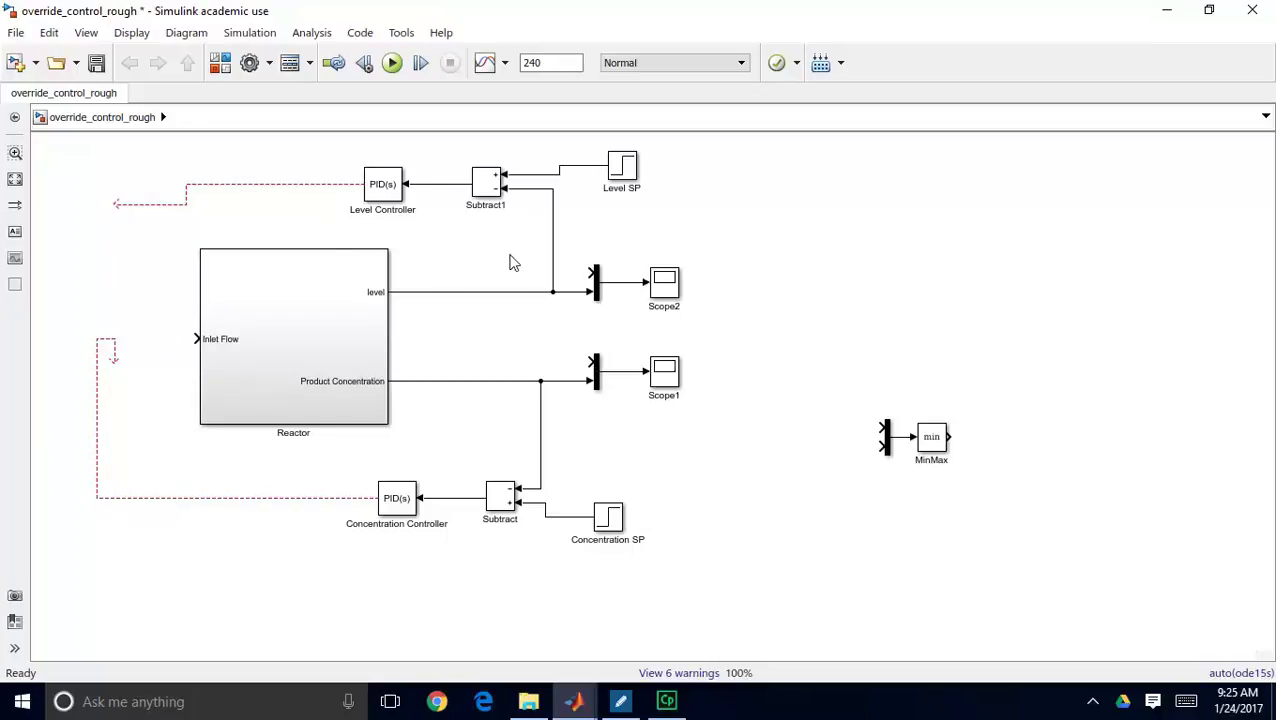
drag(113, 352, 63, 384)
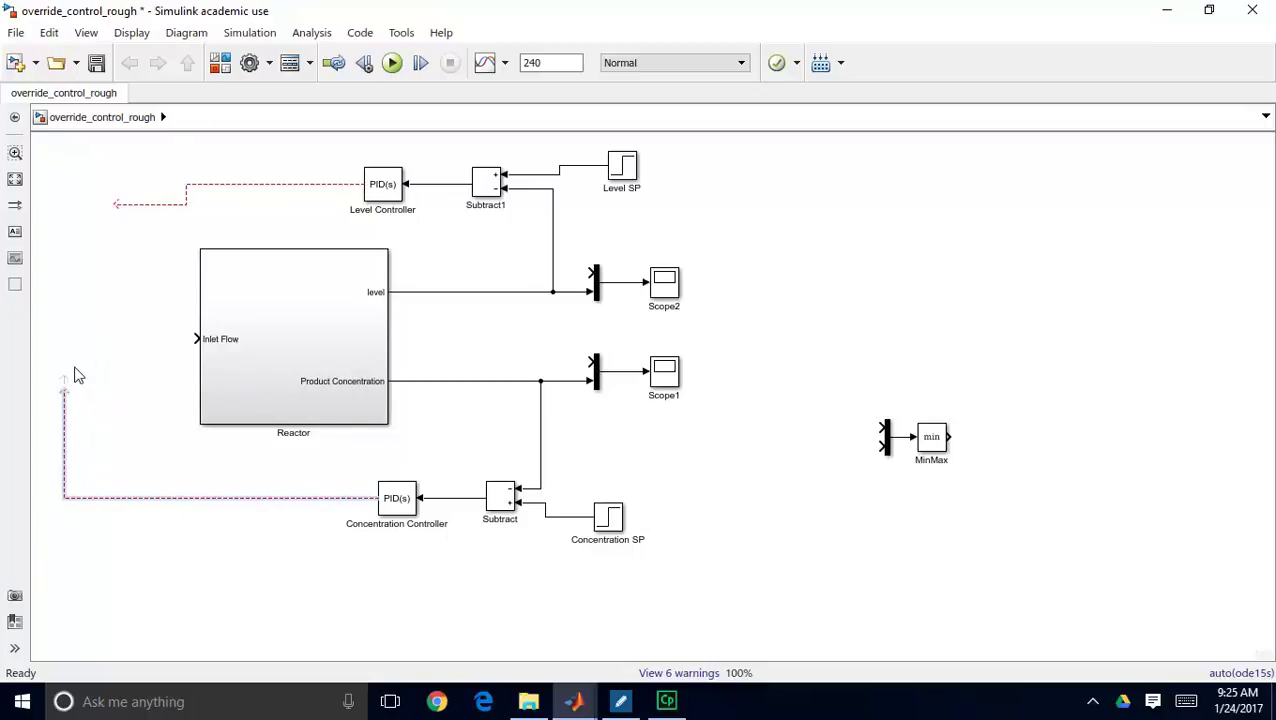
drag(851, 389, 986, 500)
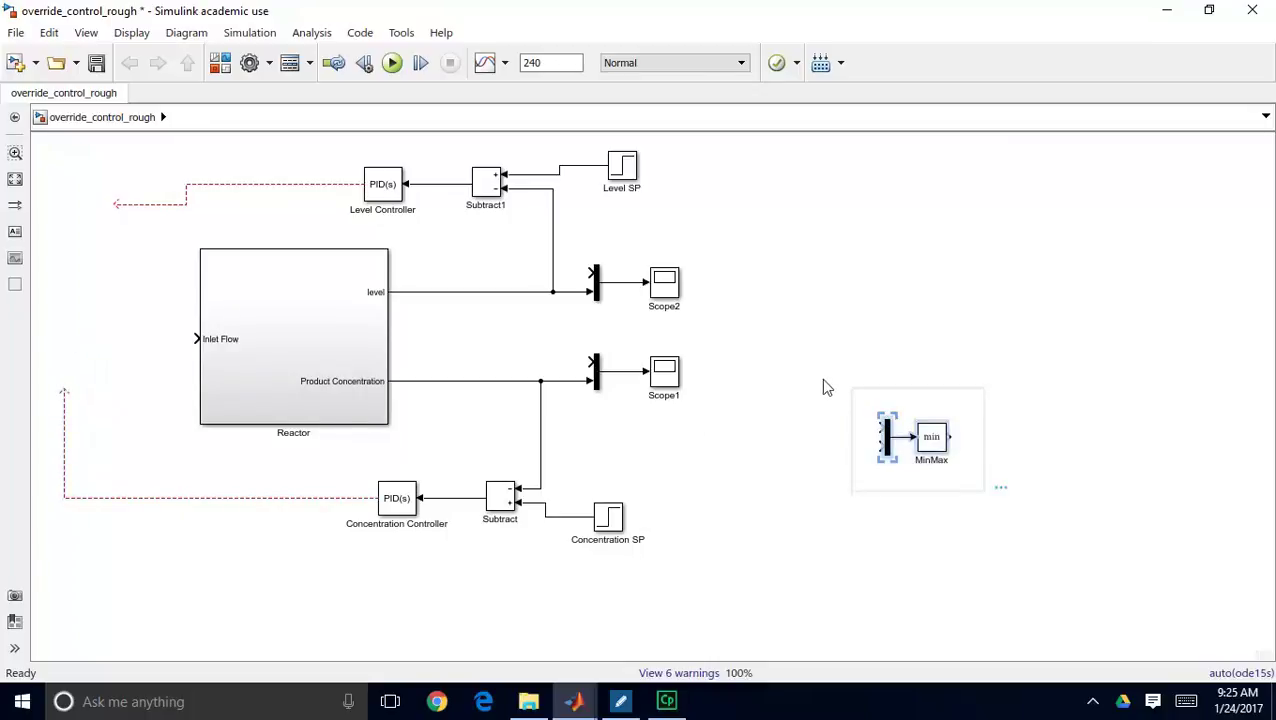
drag(834, 376, 977, 503)
drag(931, 440, 148, 343)
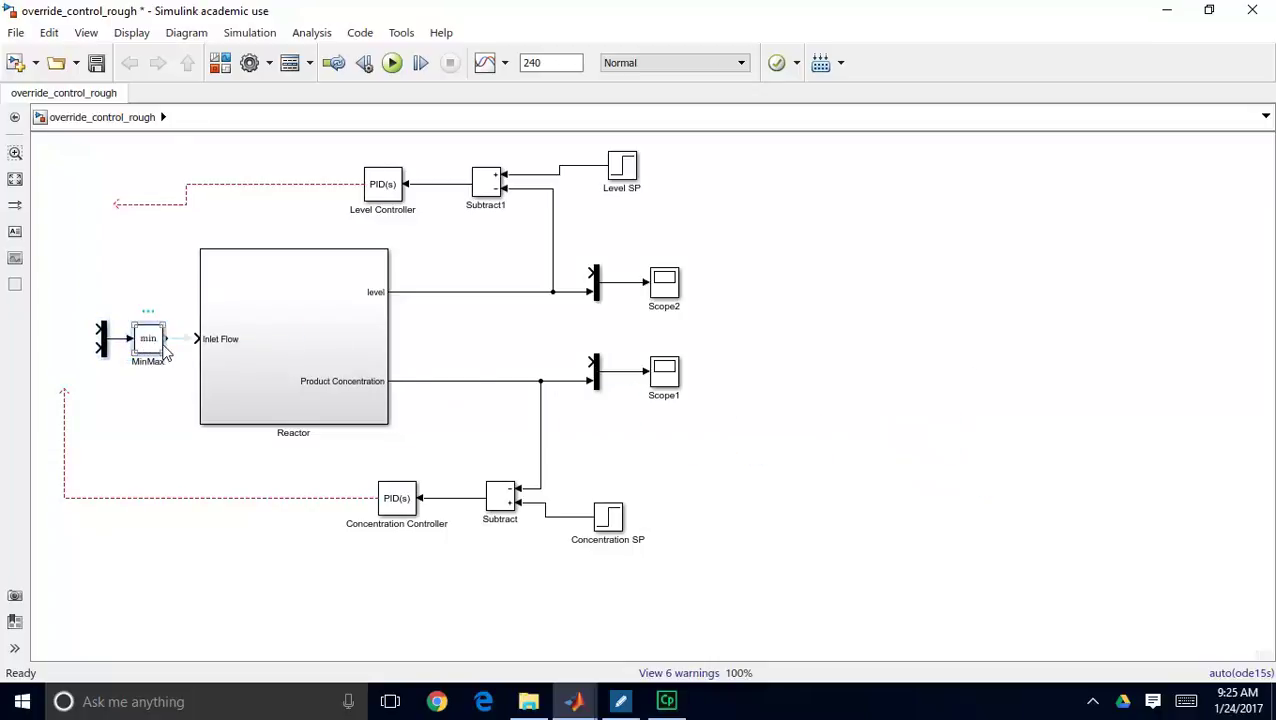
drag(167, 339, 197, 339)
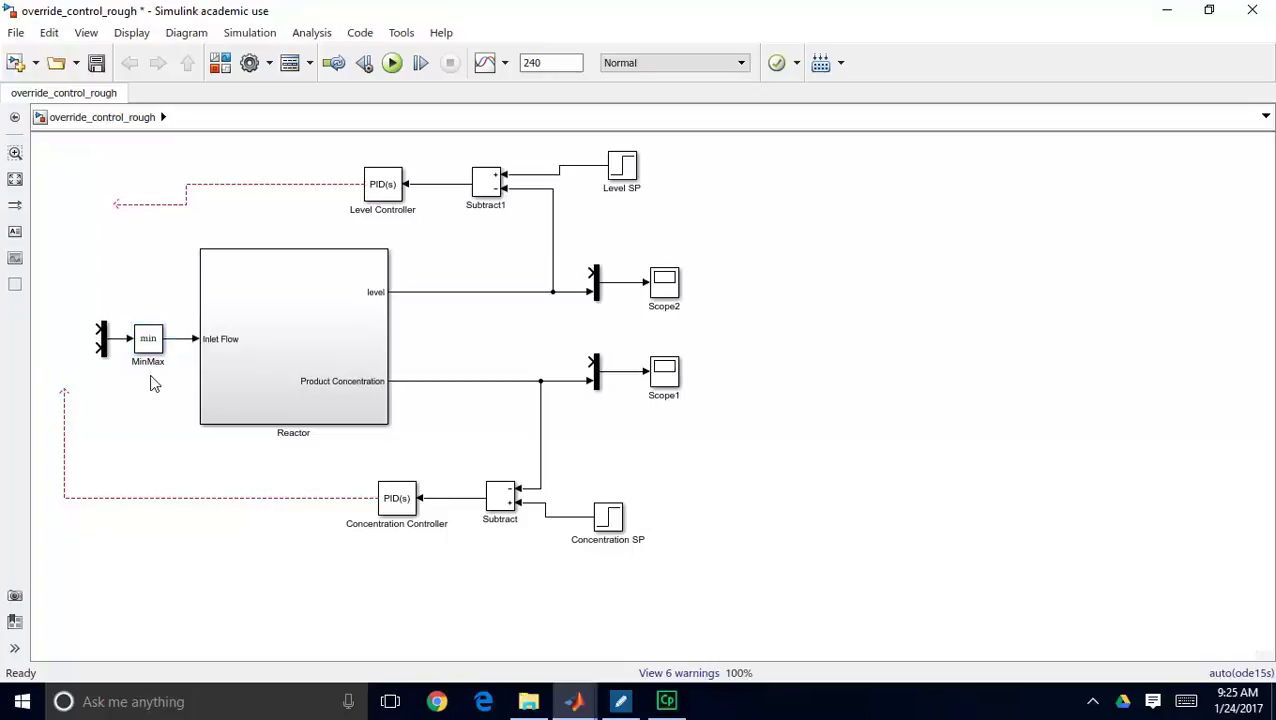
- Connect the Level and Concentration Controller outputs to the Mux's first and second inputs
click(133, 205)
drag(114, 203, 95, 328)
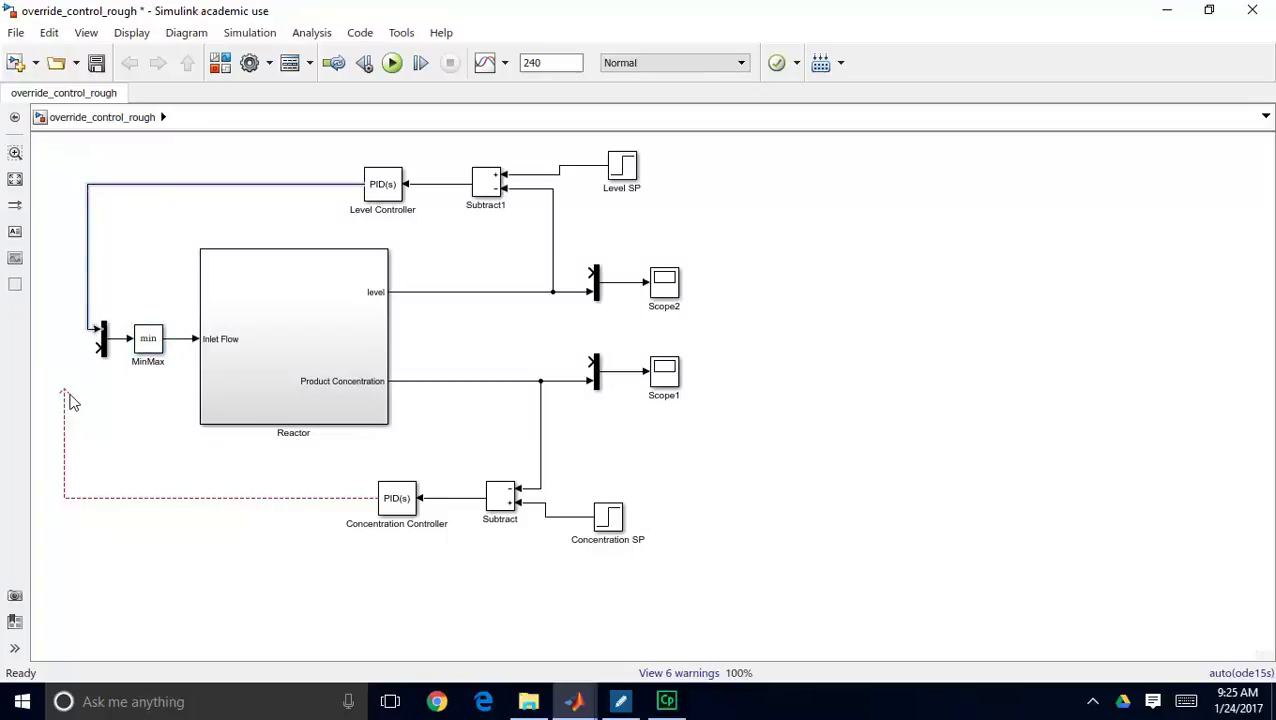
drag(64, 390, 101, 350)
click(105, 340)
click(117, 343)
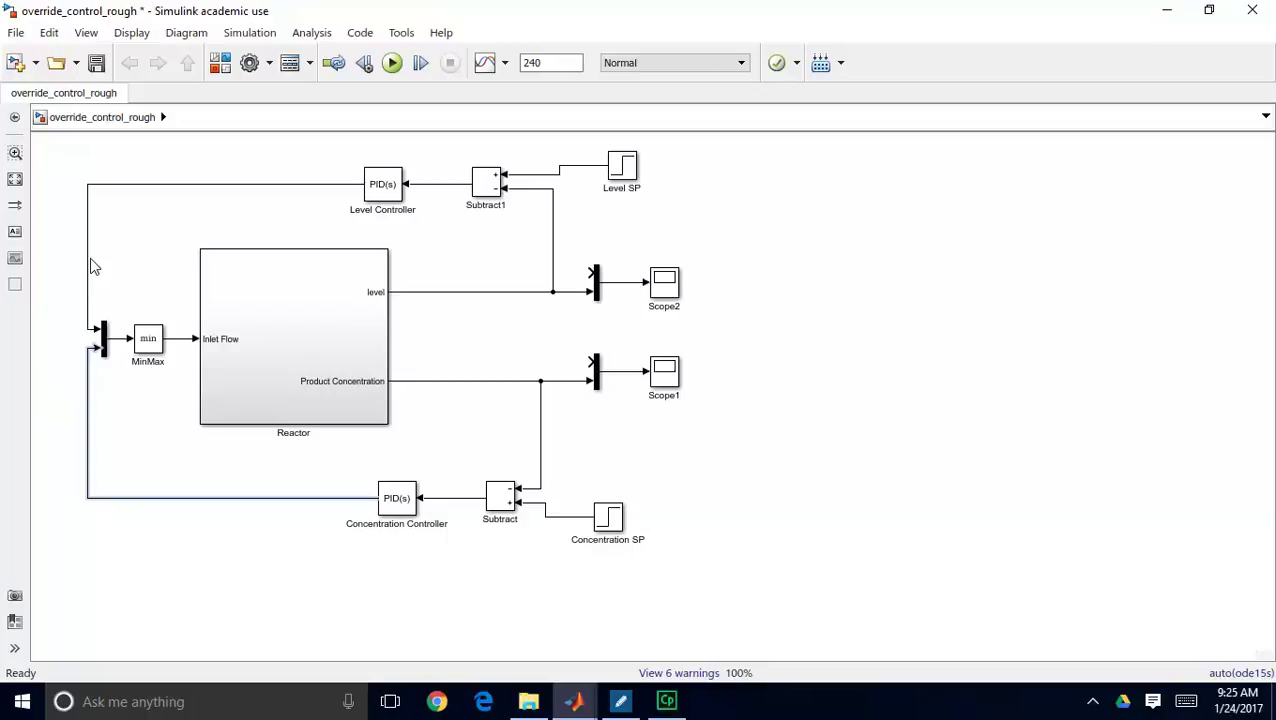
click(101, 350)
click(116, 355)
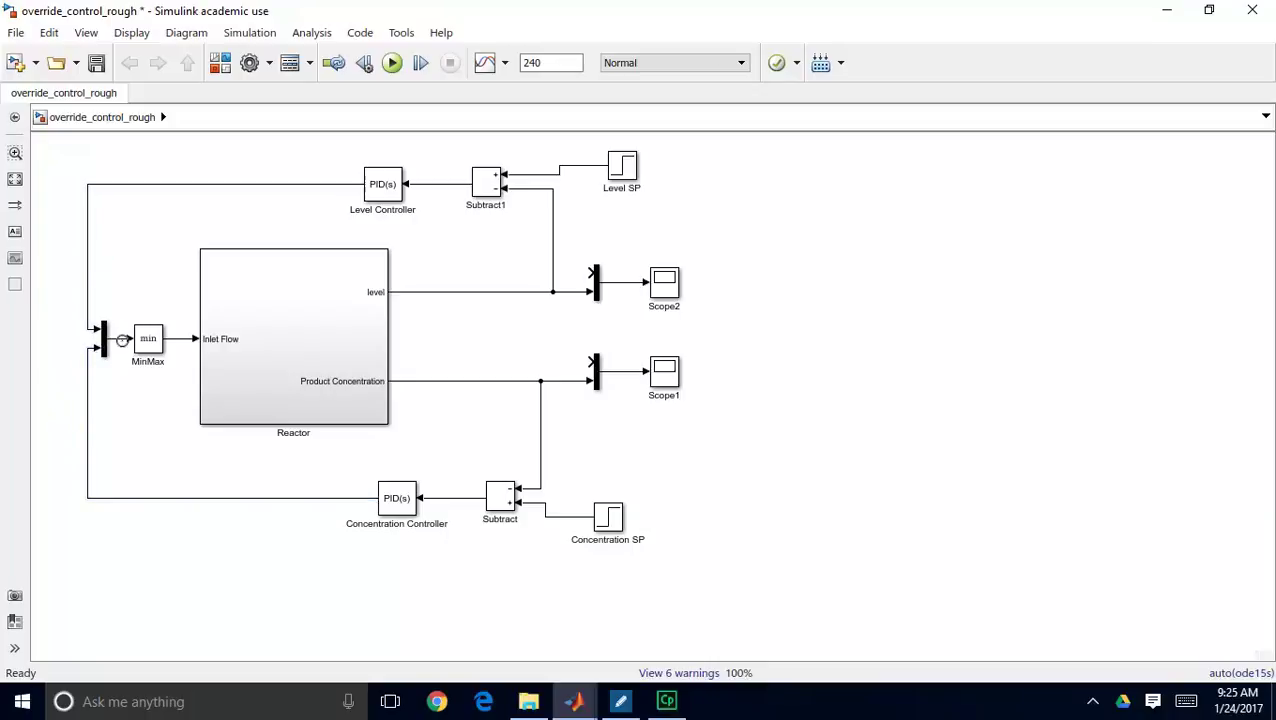
click(114, 347)
- Place a Display block from the Sinks library above the Reactor and wire it to the MinMax input line
click(221, 63)
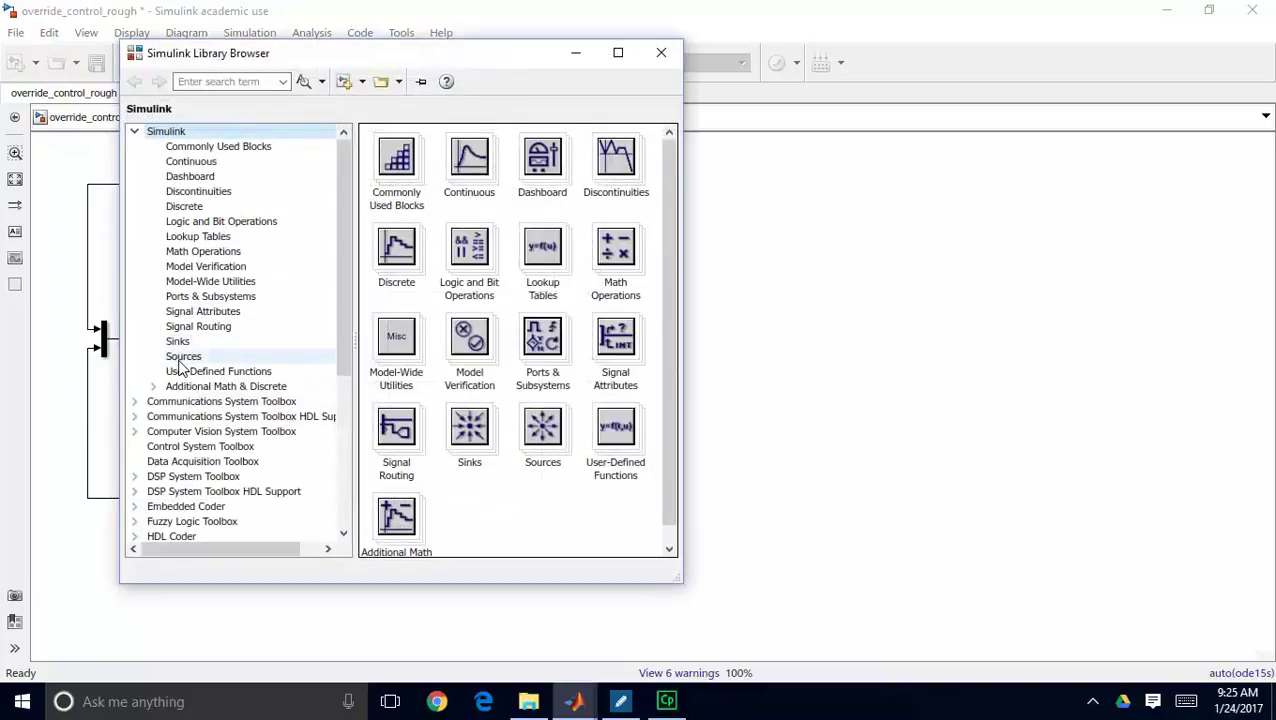
click(180, 343)
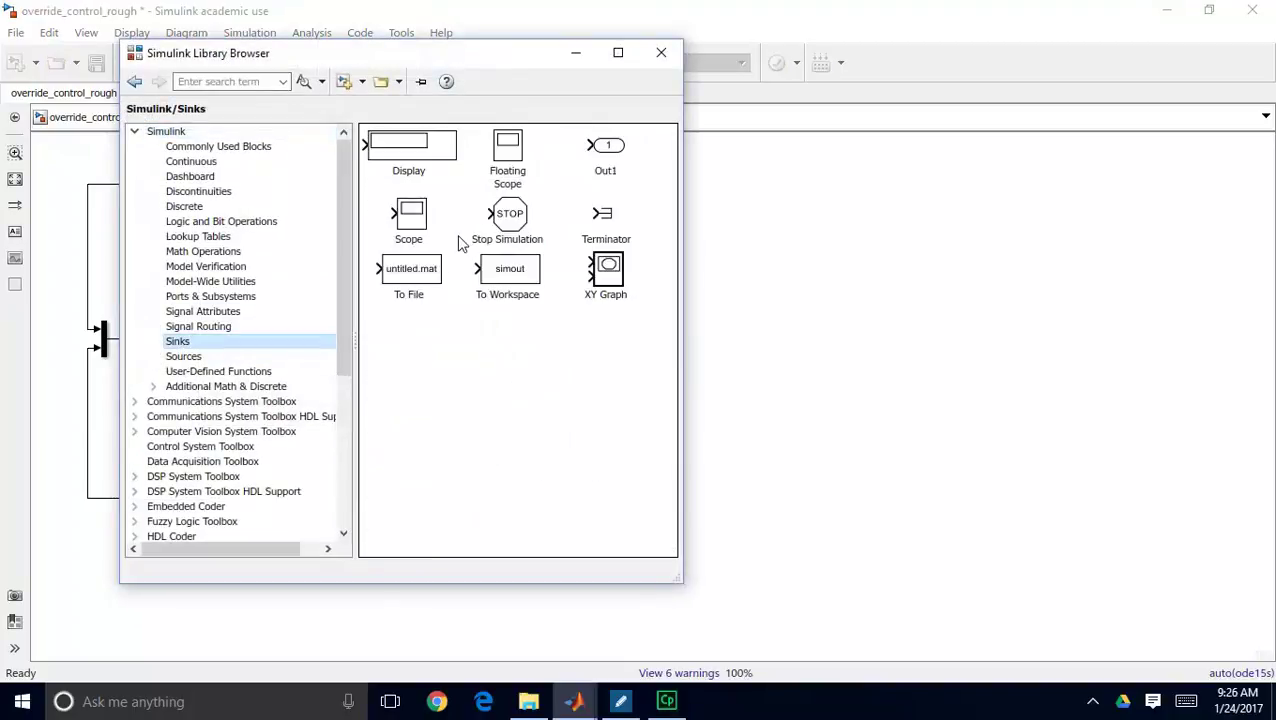
click(430, 157)
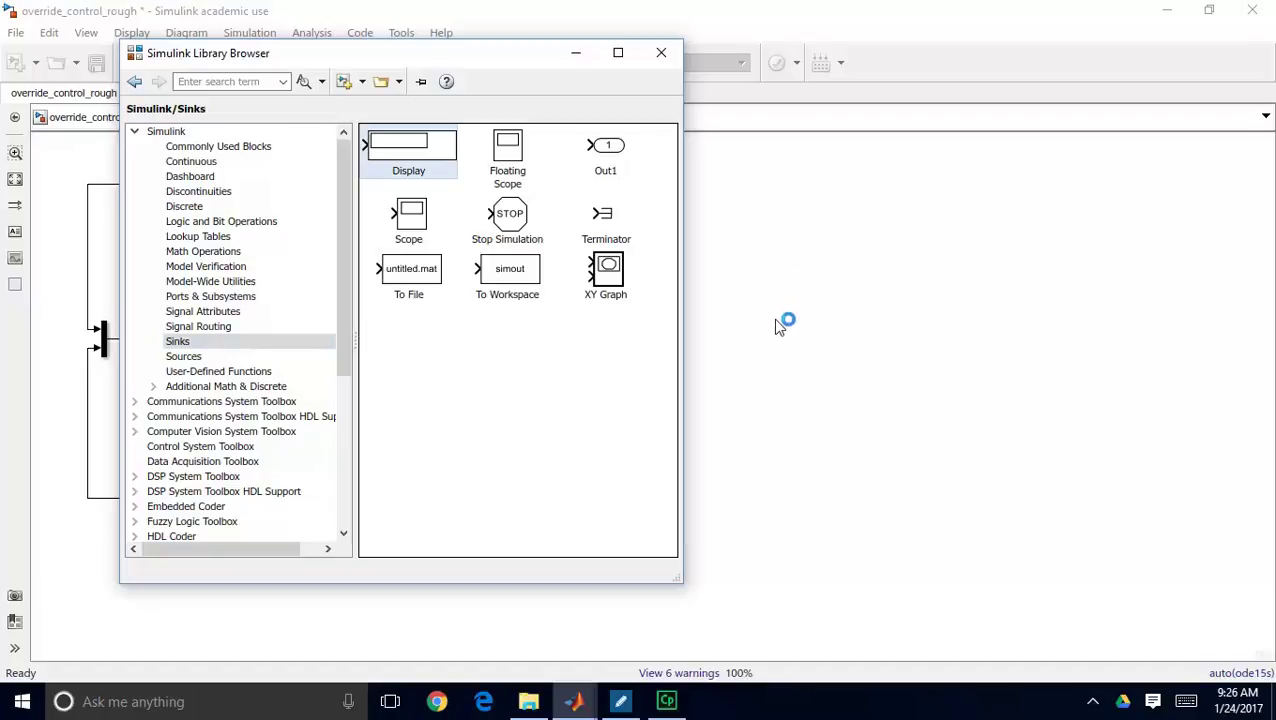
click(738, 334)
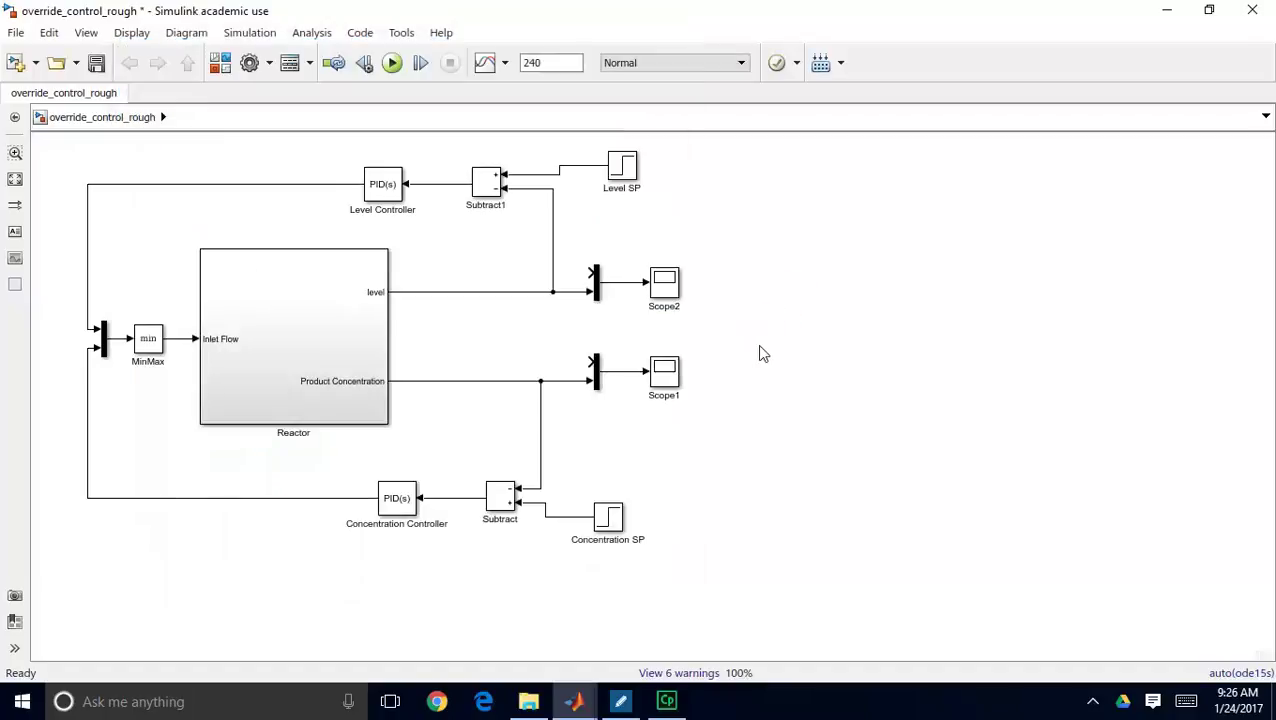
drag(797, 250, 203, 230)
drag(130, 216, 118, 338)
drag(196, 228, 212, 262)
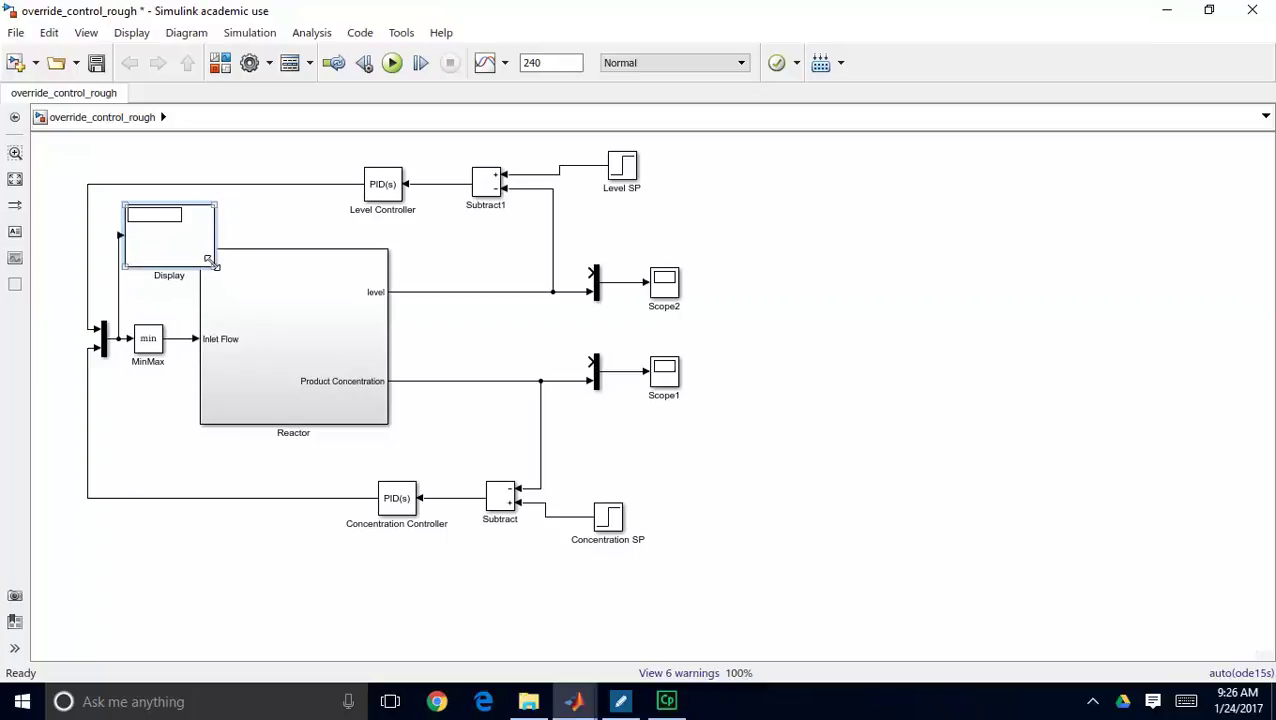
click(246, 221)
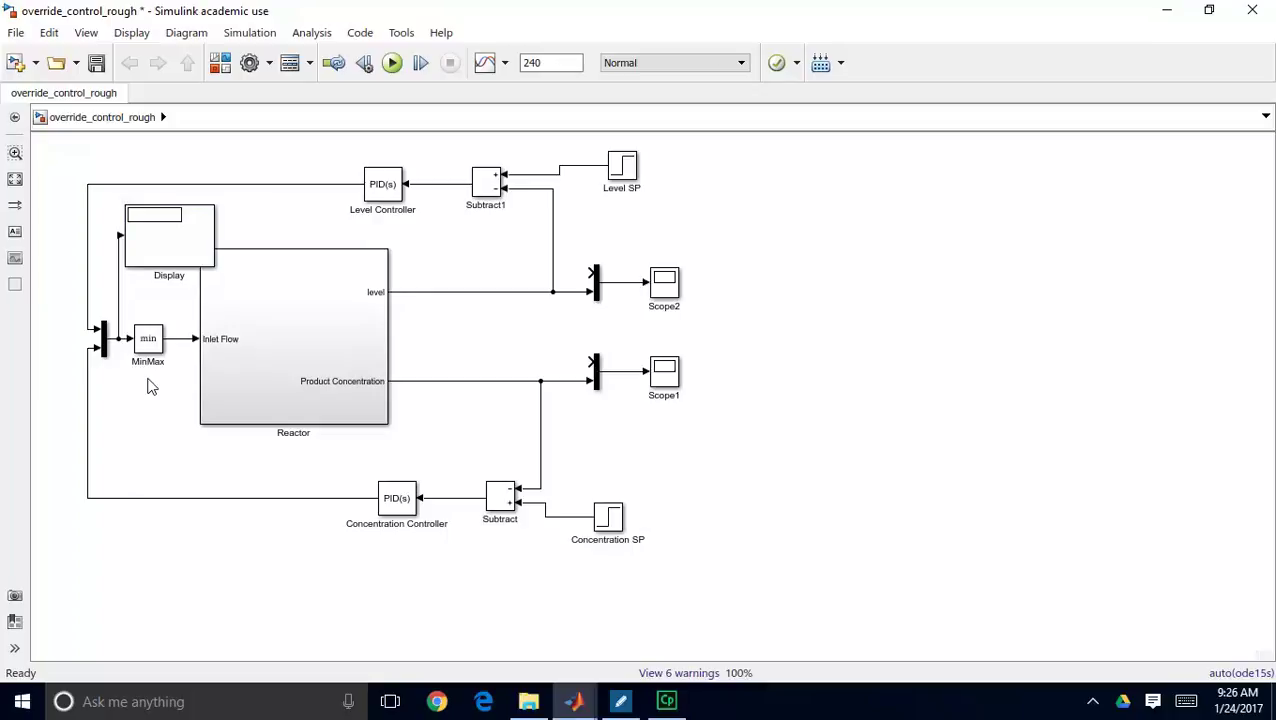
click(393, 190)
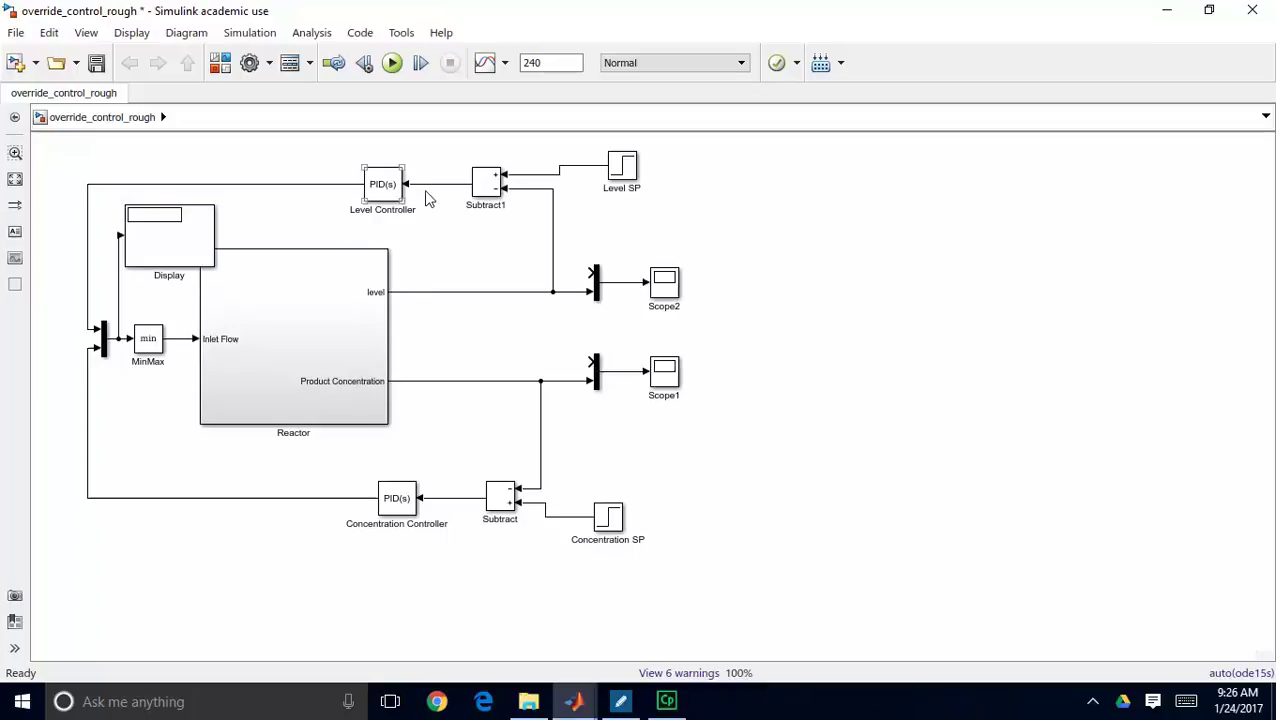
click(408, 511)
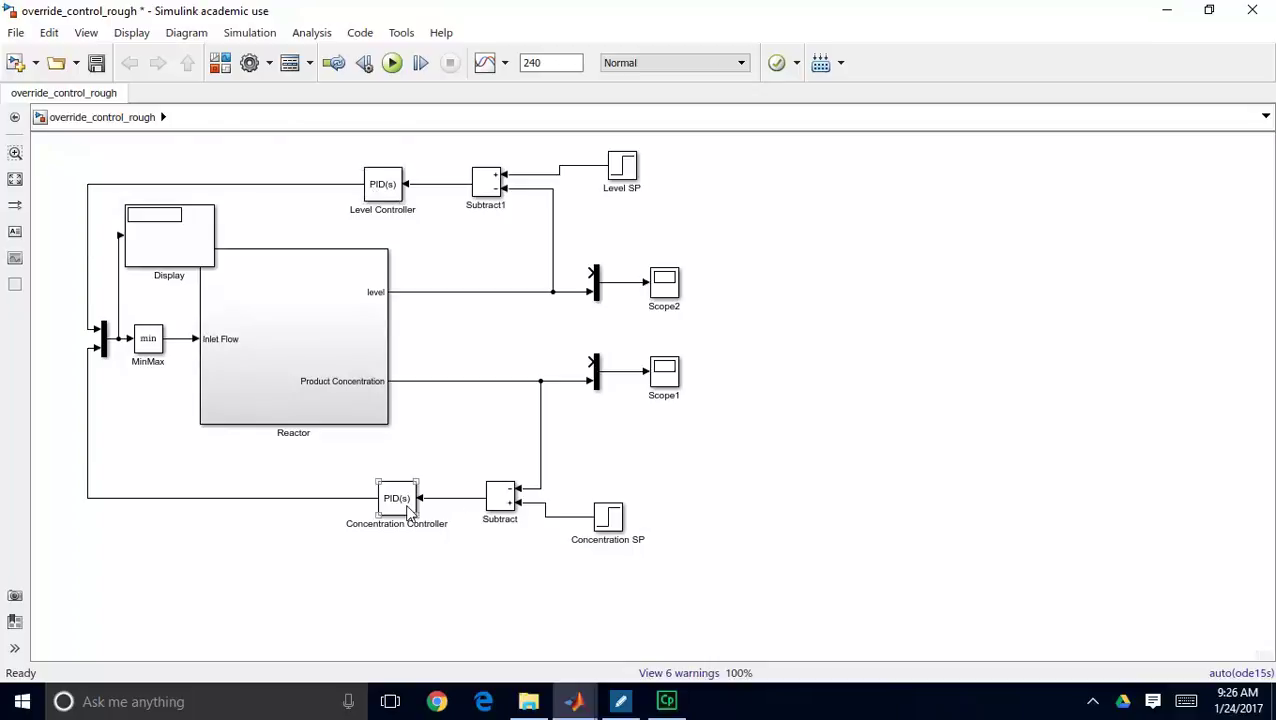
click(397, 548)
click(148, 340)
click(392, 510)
click(560, 580)
click(187, 252)
click(253, 230)
click(624, 172)
double_click(624, 172)
double_click(693, 191)
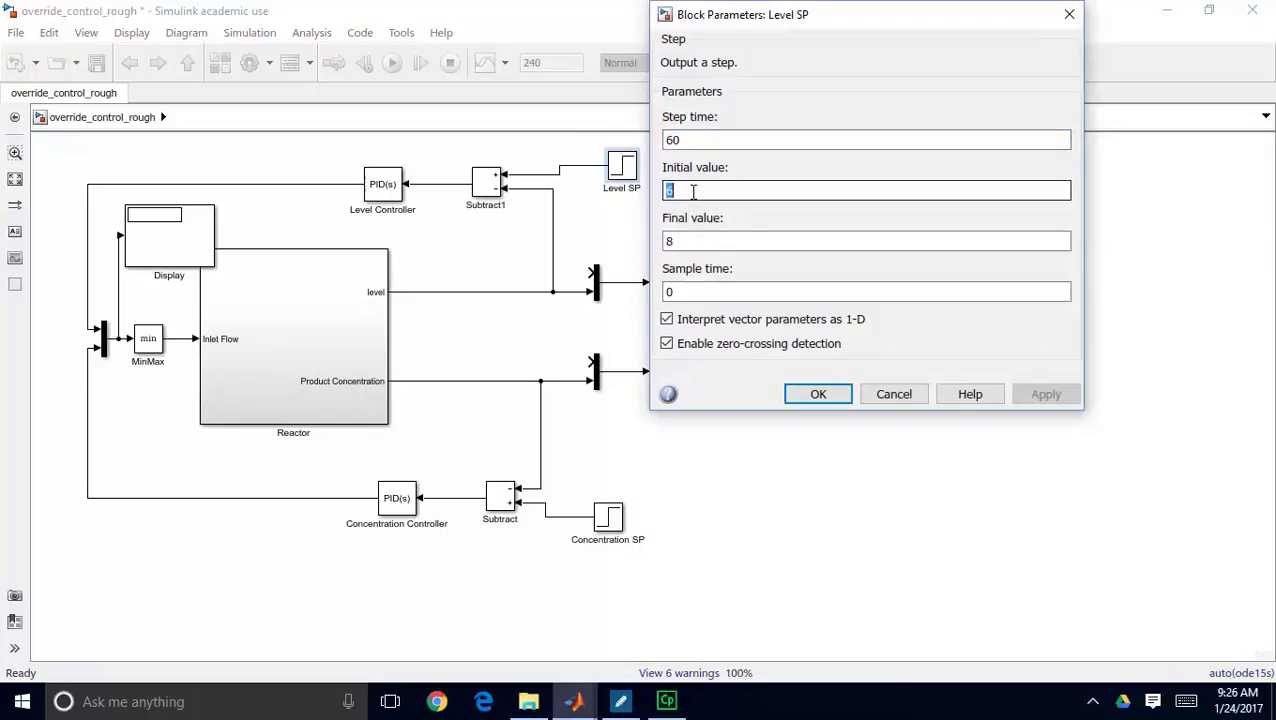
text(8)
click(716, 241)
double_click(716, 241)
text(8)
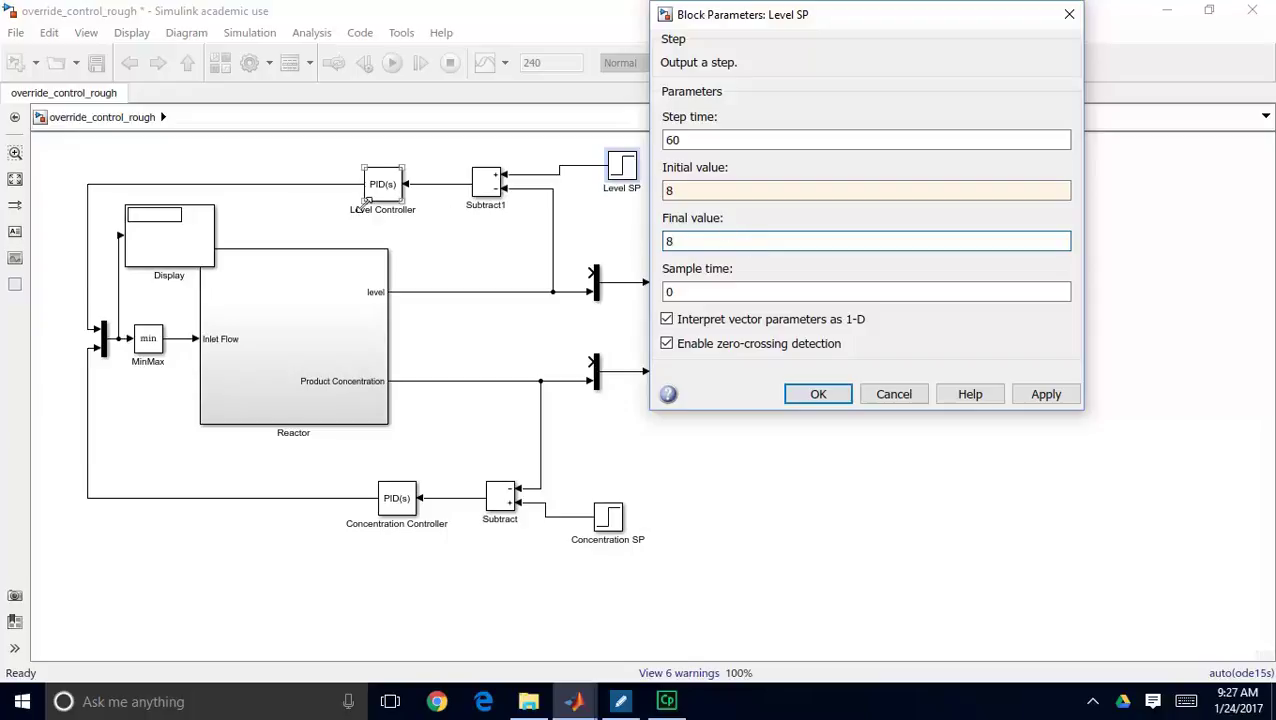
click(866, 394)
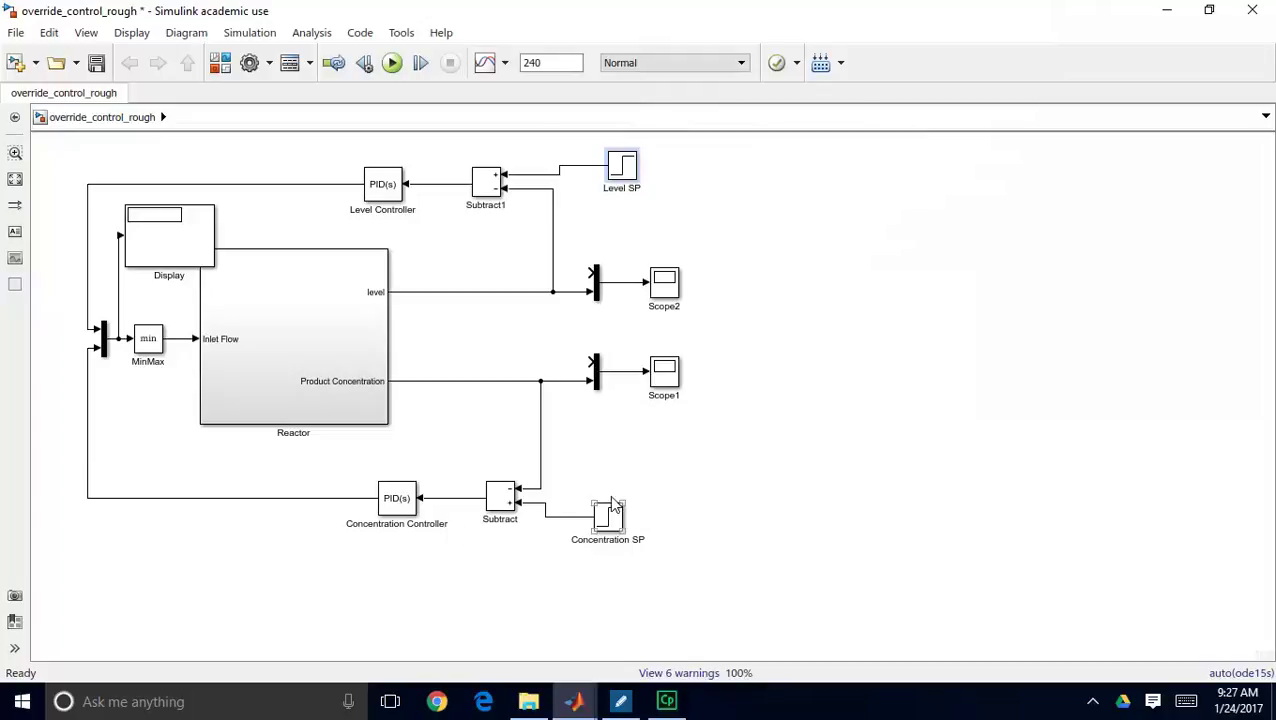
- Wire both setpoints into their scope muxes and change Concentration SP's step from 4.5→5 to 4→6
mouse_move(590, 362)
mouse_down()
mouse_move(558, 427)
mouse_move(584, 521)
mouse_move(573, 517)
mouse_up()
drag(590, 272, 578, 165)
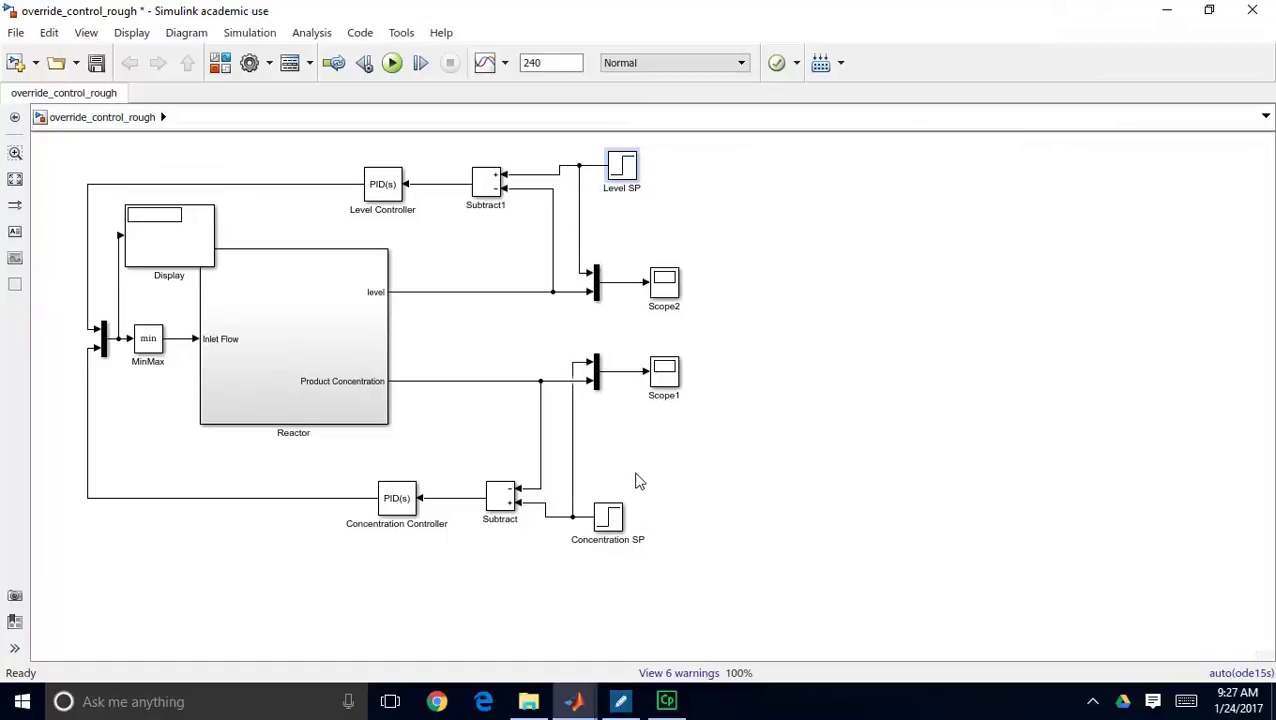
double_click(613, 519)
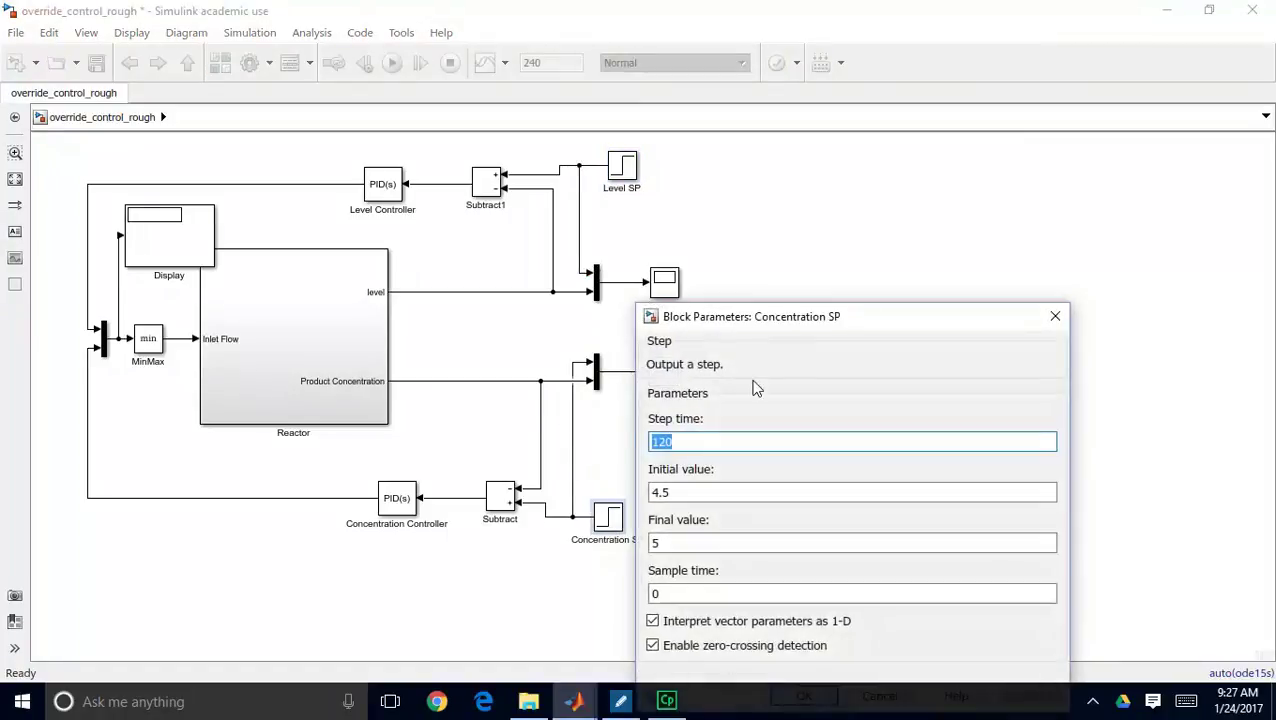
drag(795, 324, 658, 292)
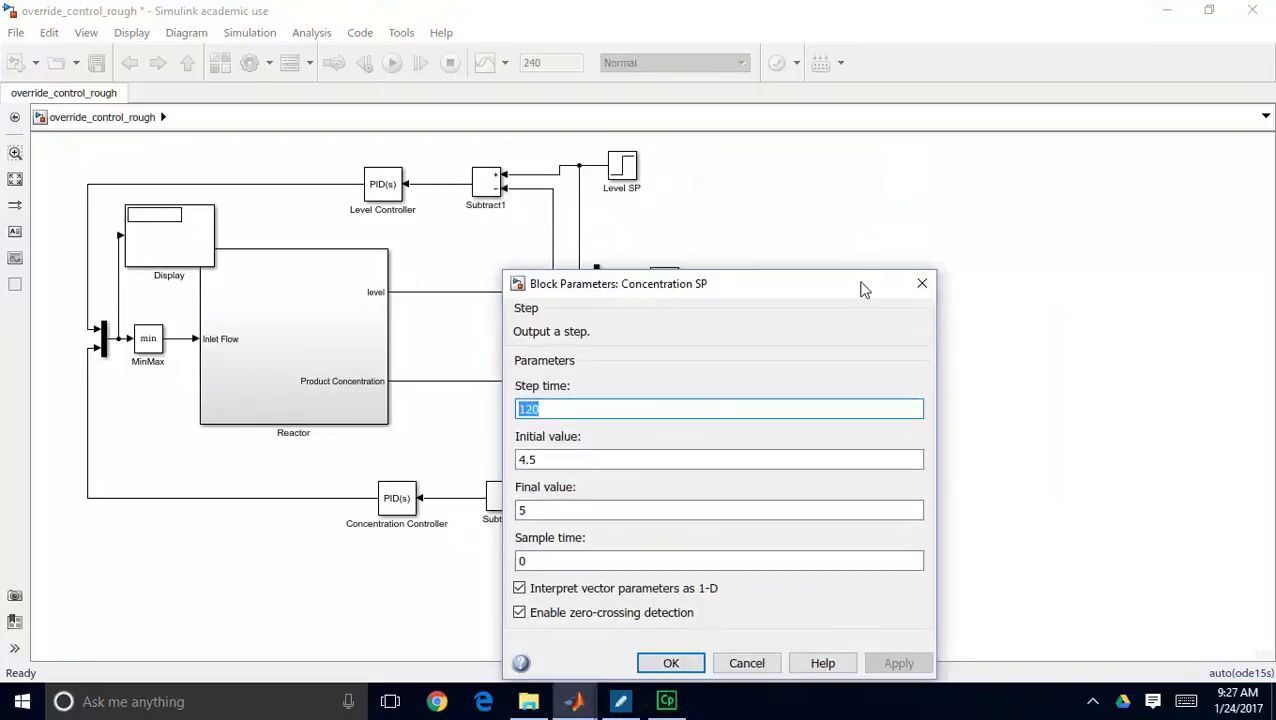
drag(817, 290, 804, 242)
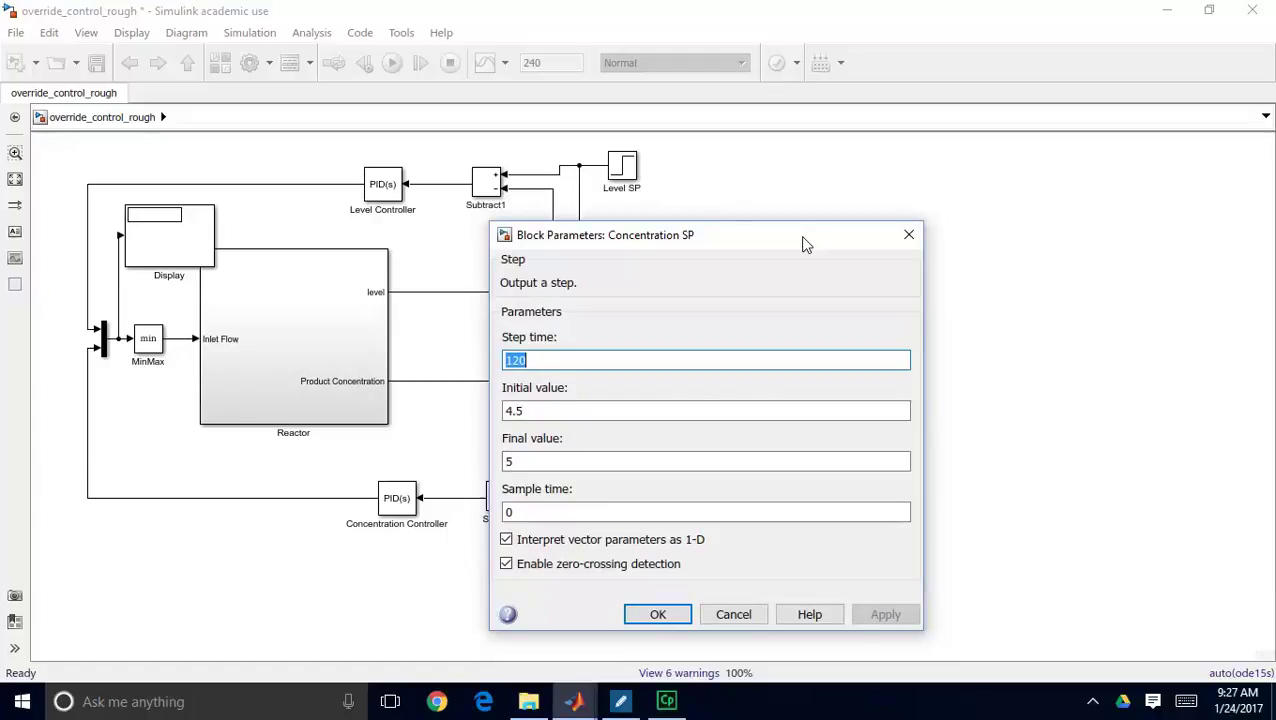
drag(805, 244, 1079, 205)
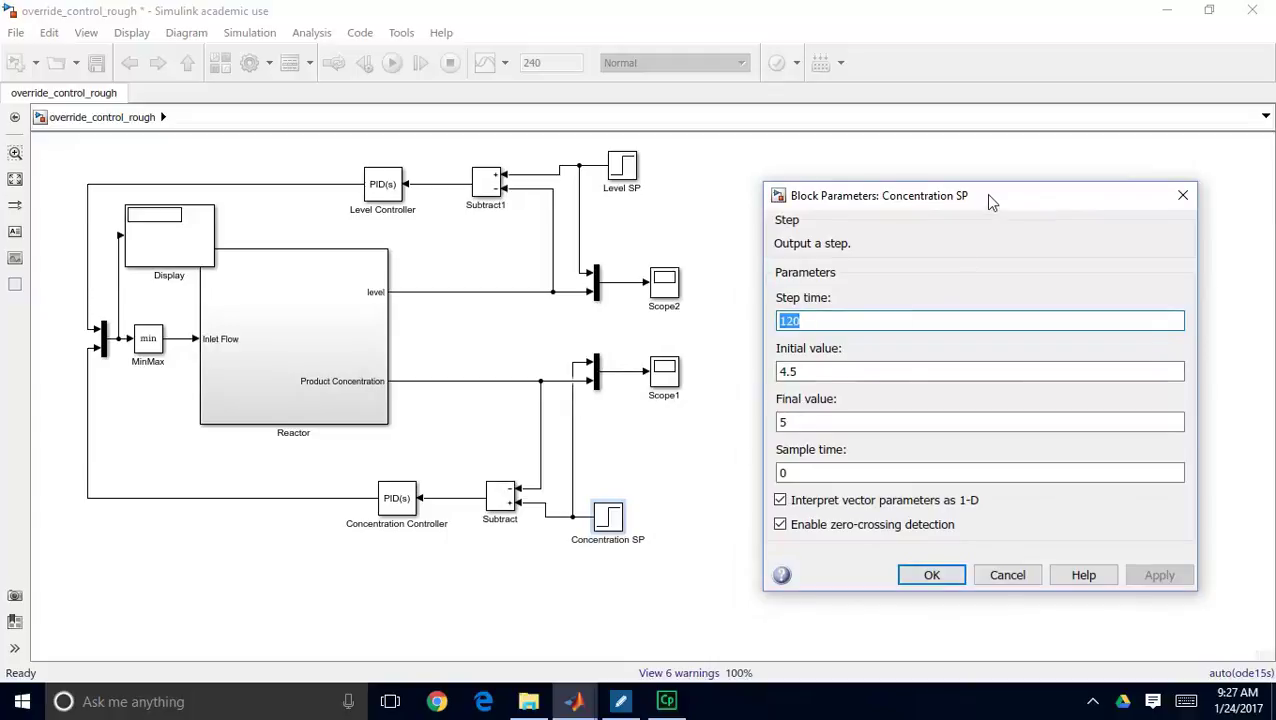
drag(990, 197, 729, 168)
double_click(548, 344)
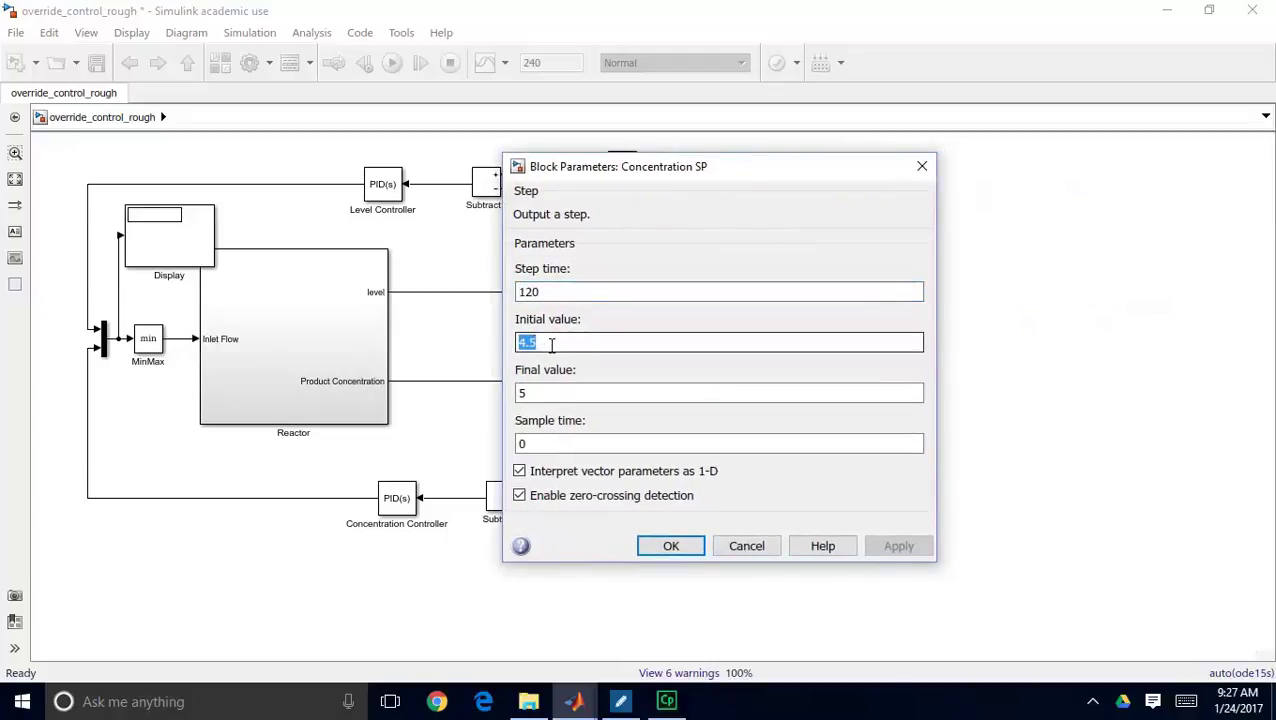
text(4)
double_click(543, 394)
text(6)
drag(721, 177, 729, 152)
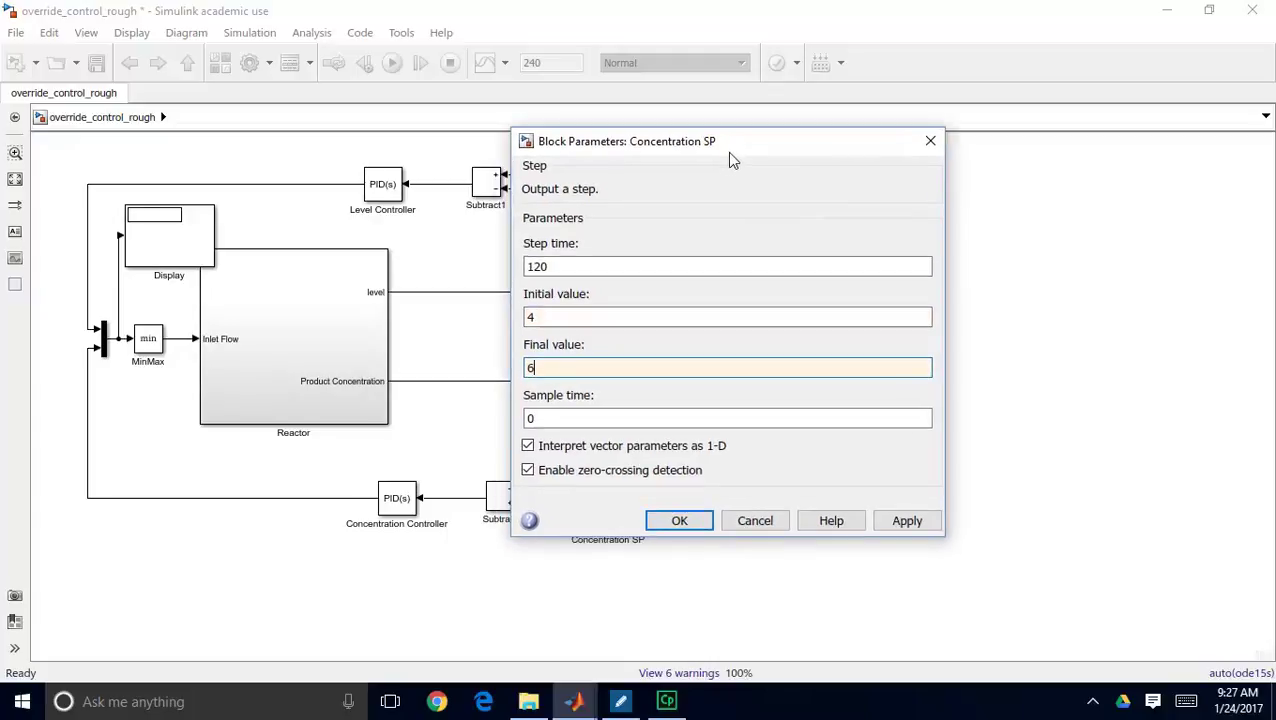
click(680, 521)
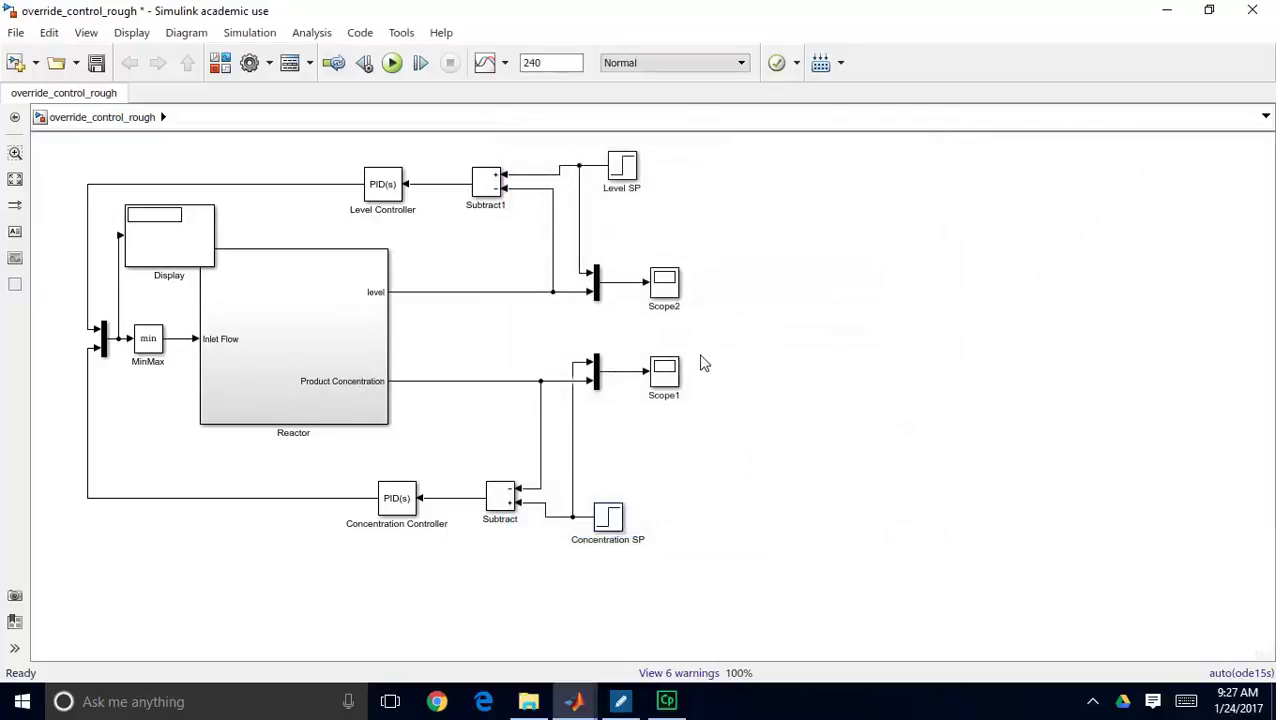
- Duplicate Scope1 as Scope3 below the Reactor and run, giving Display readings of 6.297 and 187.6
click(664, 371)
key(ctrl+c)
key(ctrl+v)
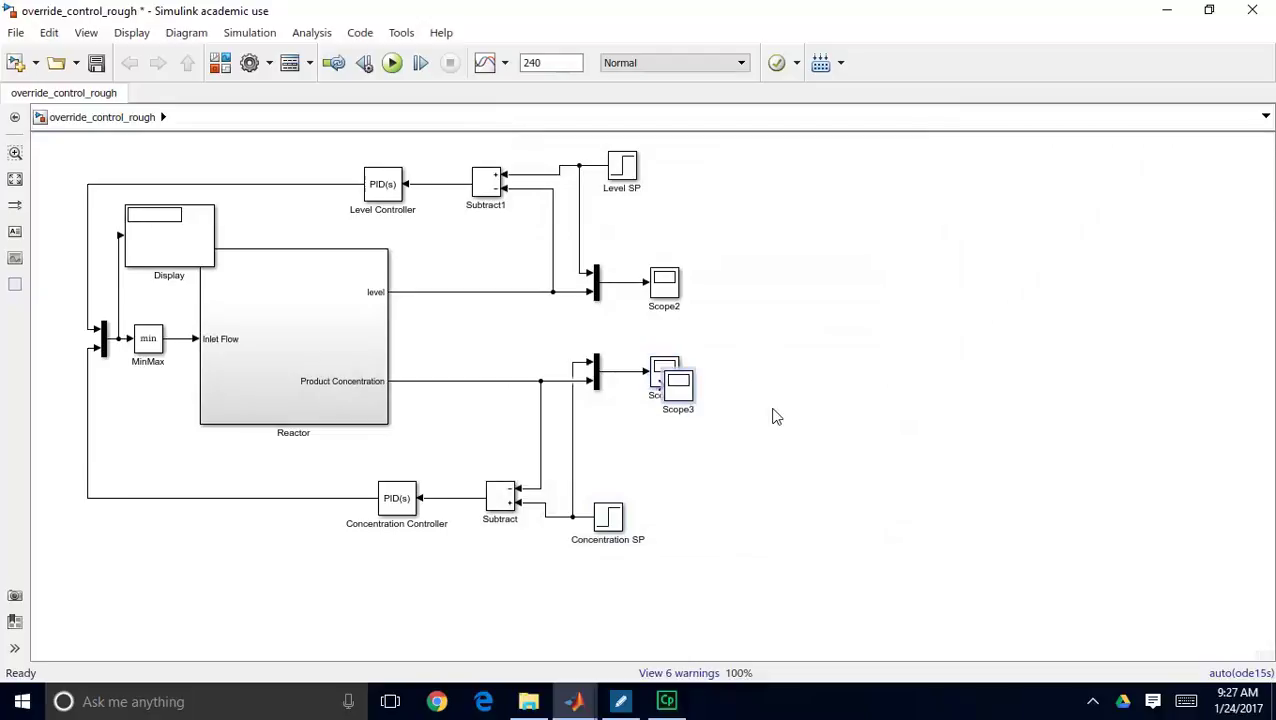
drag(678, 399, 118, 338)
click(112, 408)
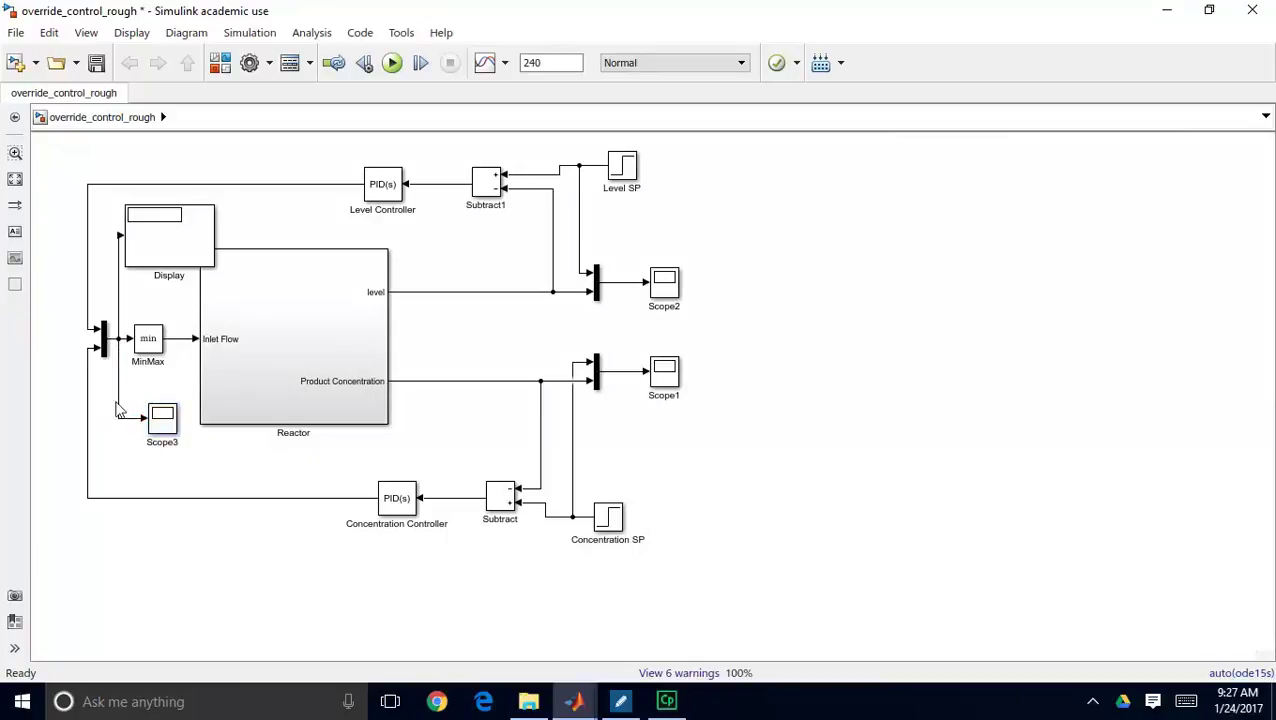
click(393, 62)
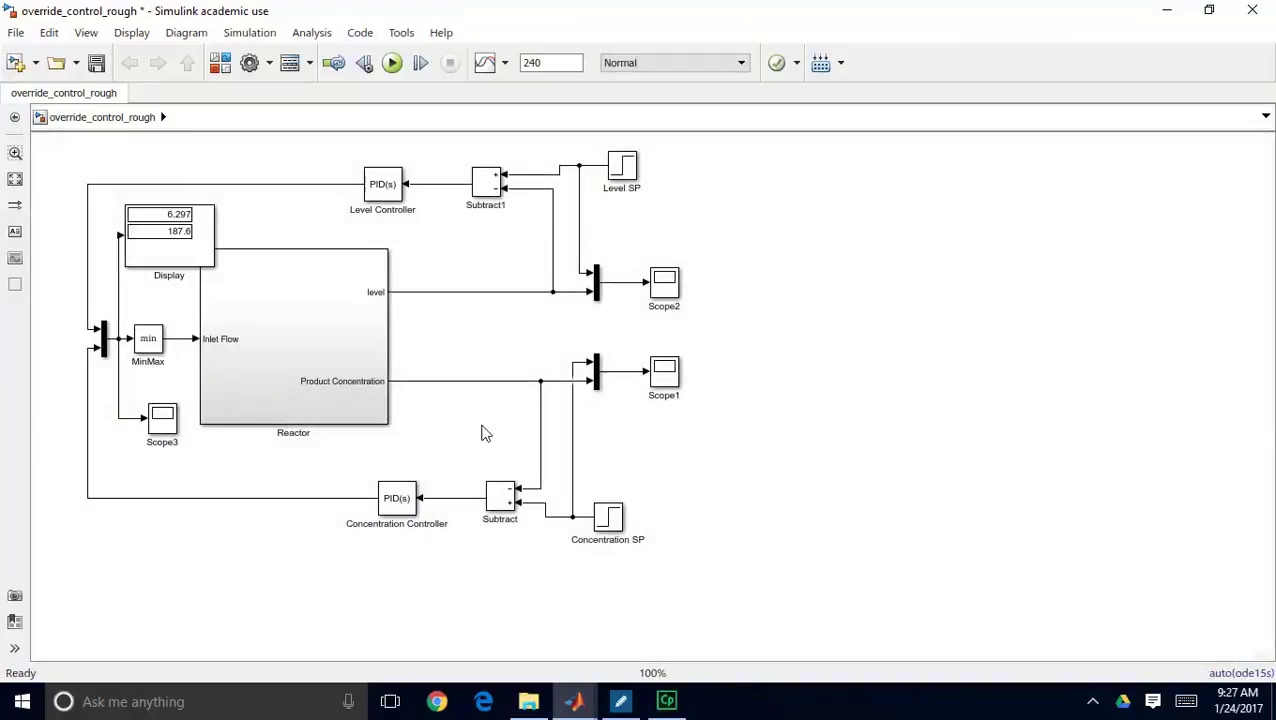
double_click(664, 378)
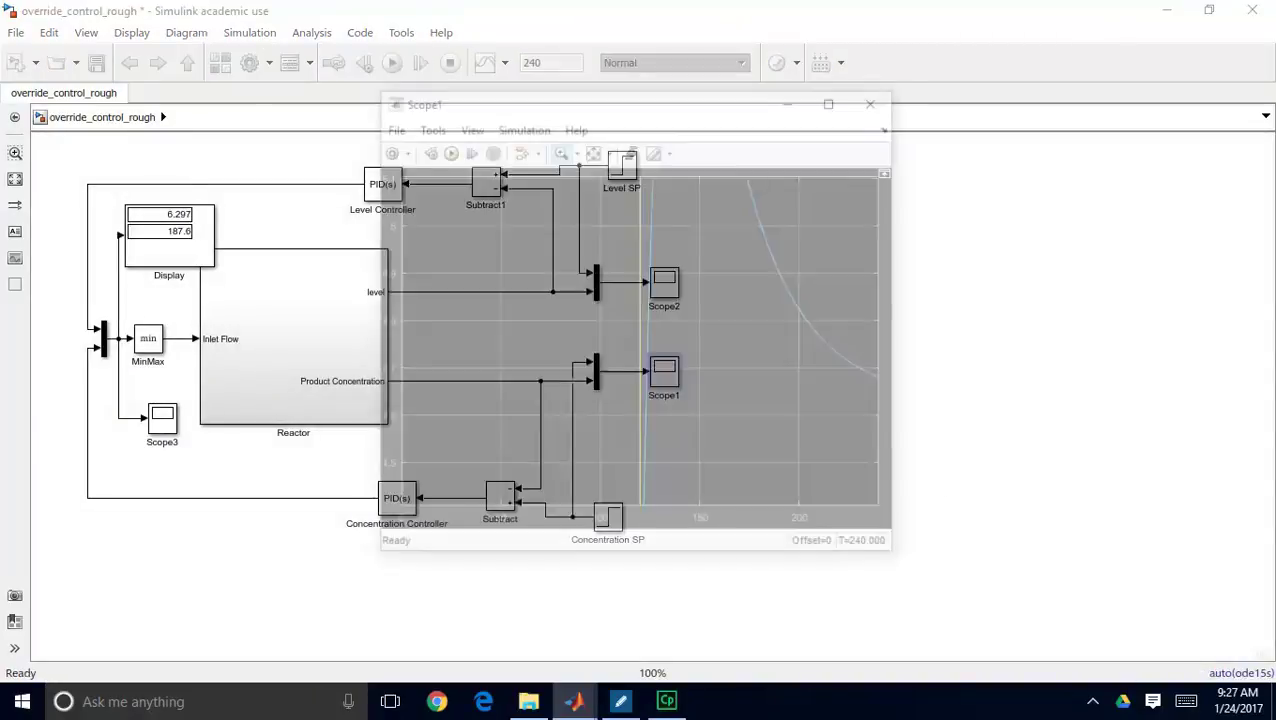
click(593, 152)
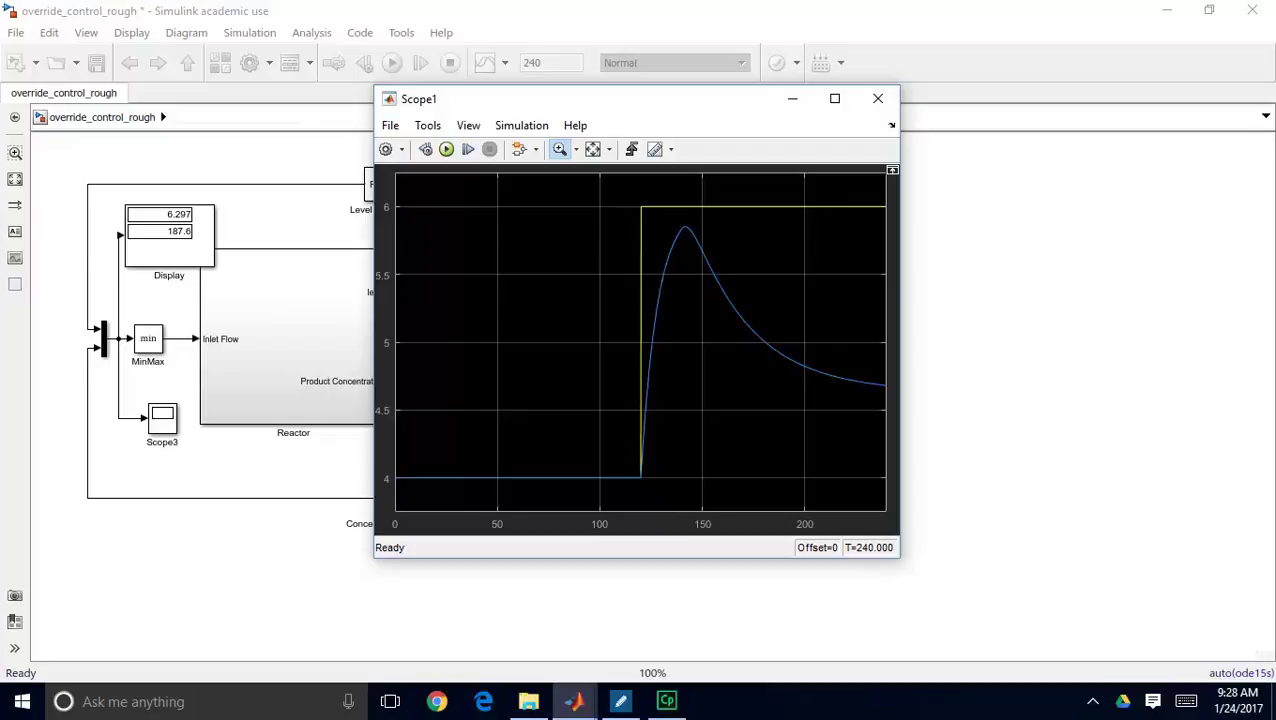
click(877, 102)
double_click(162, 420)
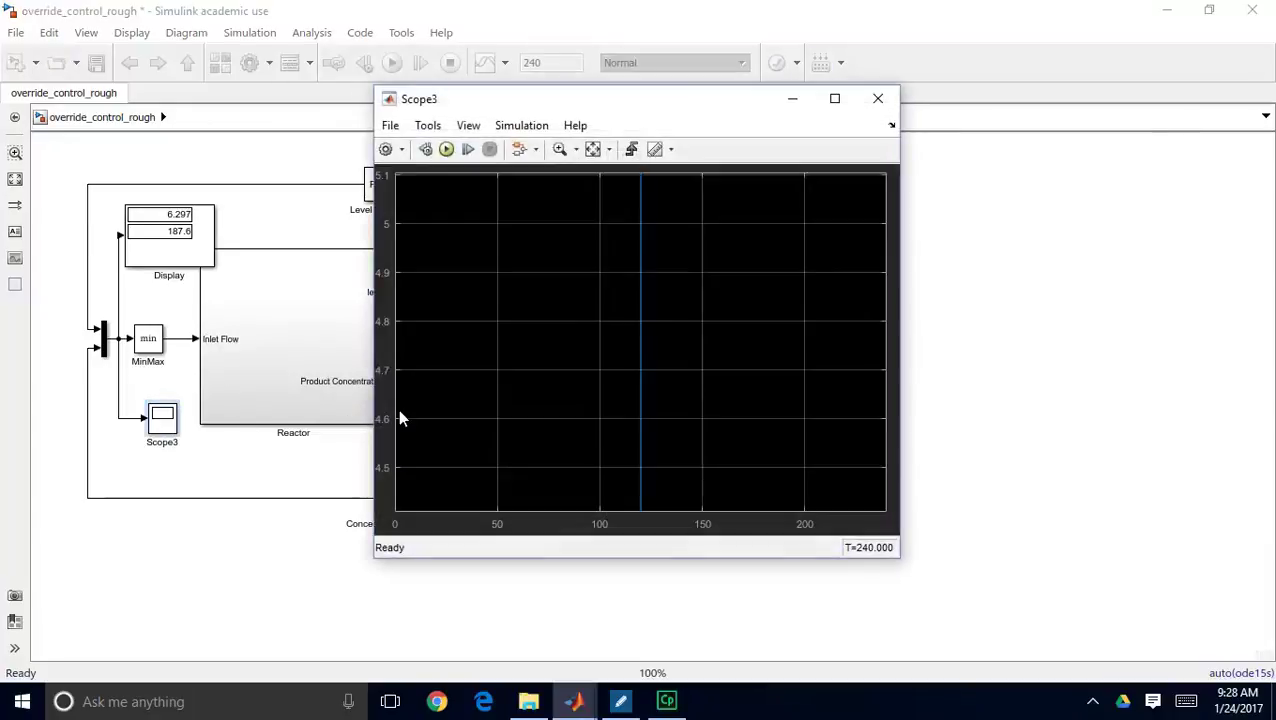
click(592, 149)
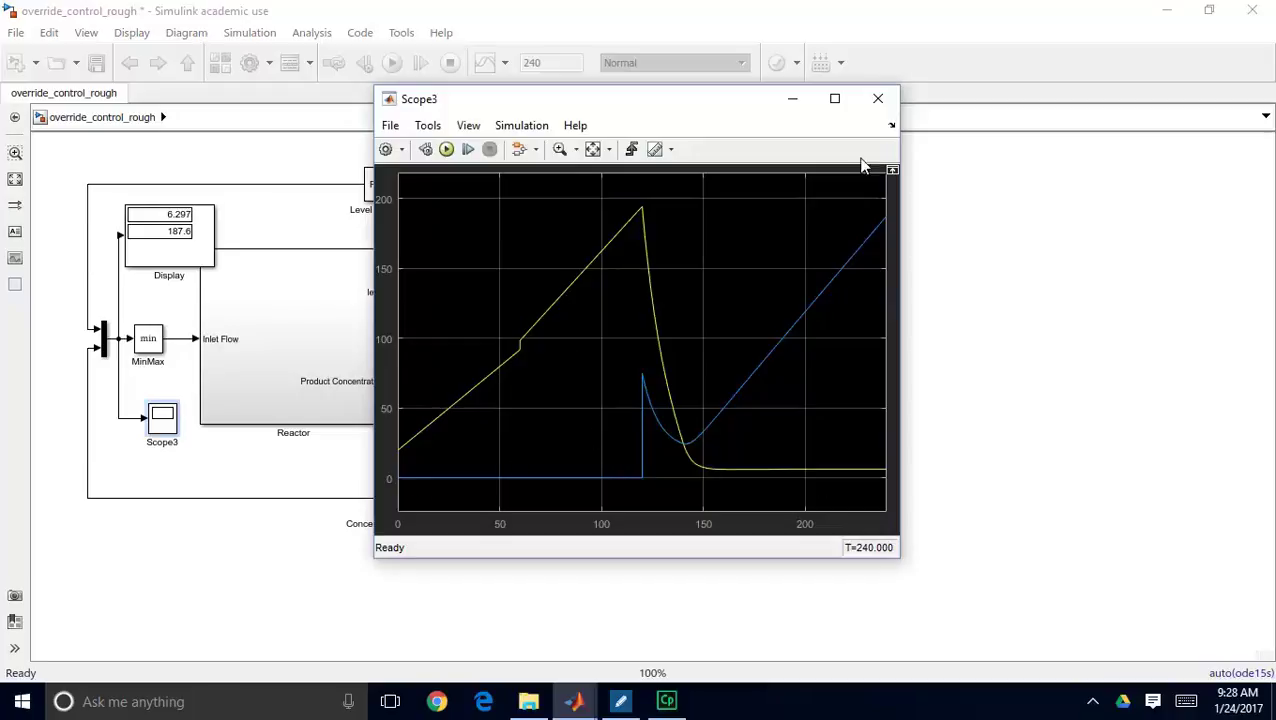
click(878, 98)
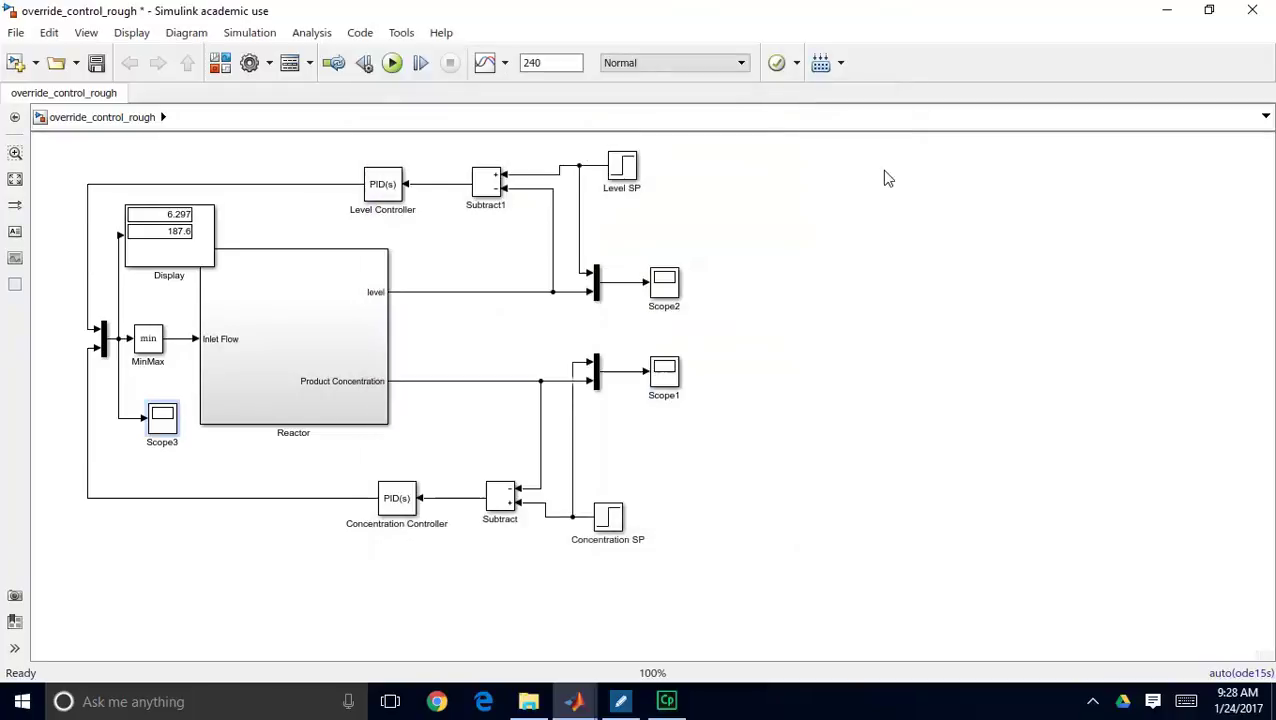
double_click(667, 290)
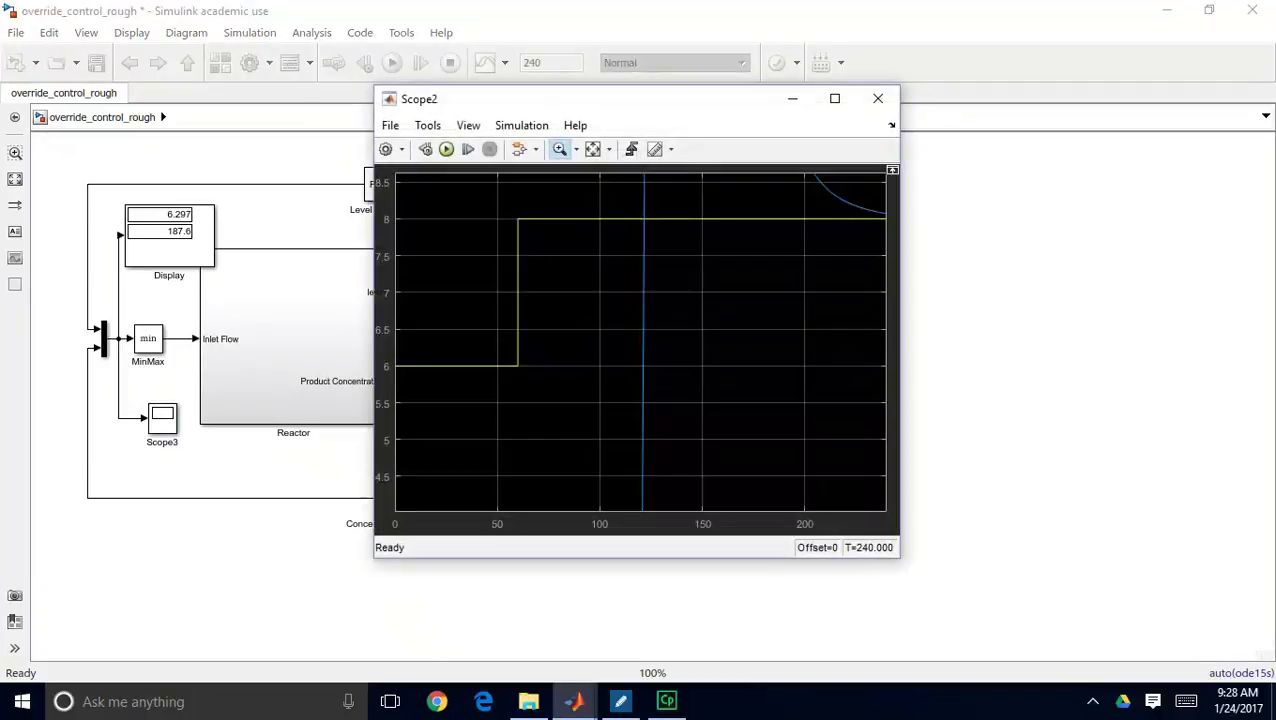
click(593, 150)
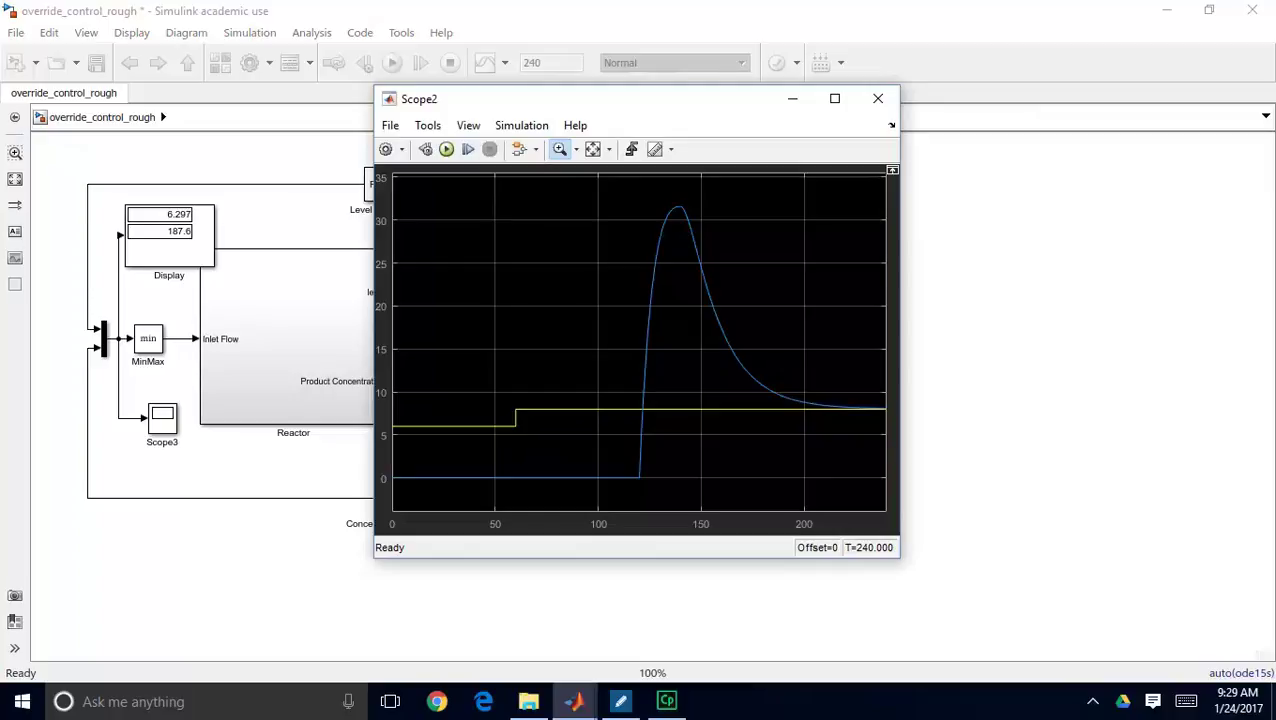
click(878, 98)
double_click(668, 288)
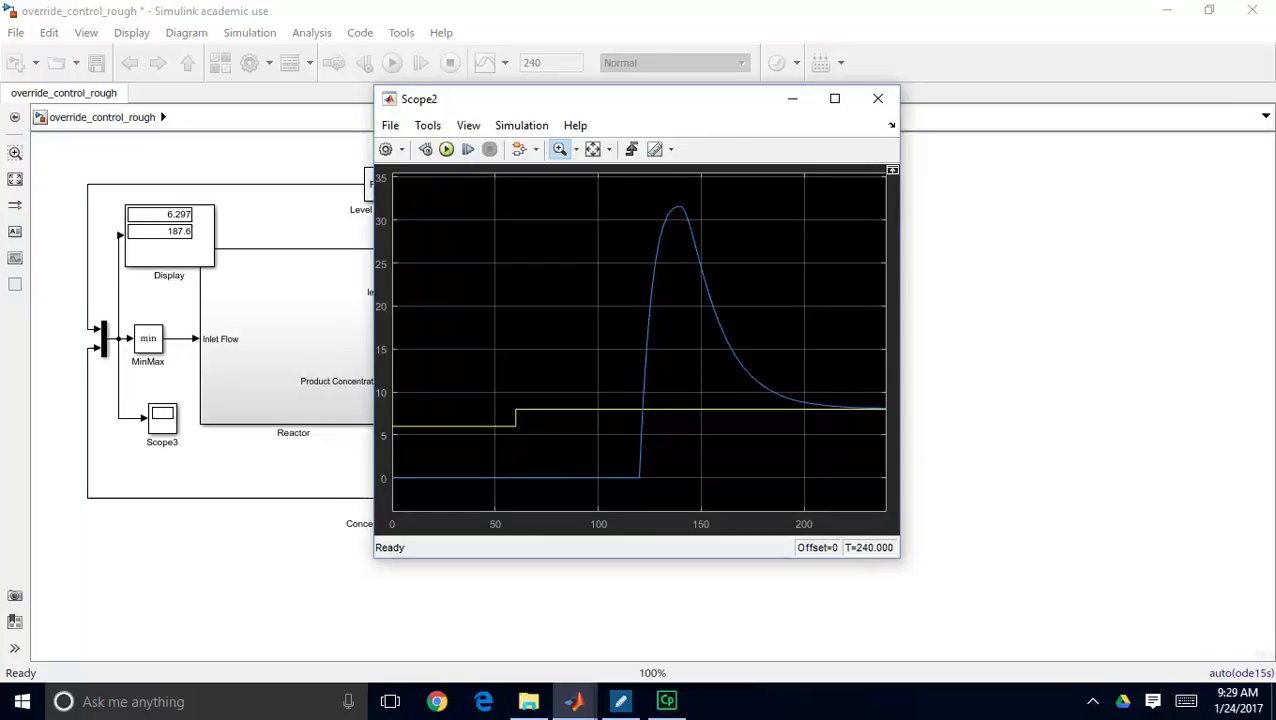
click(878, 103)
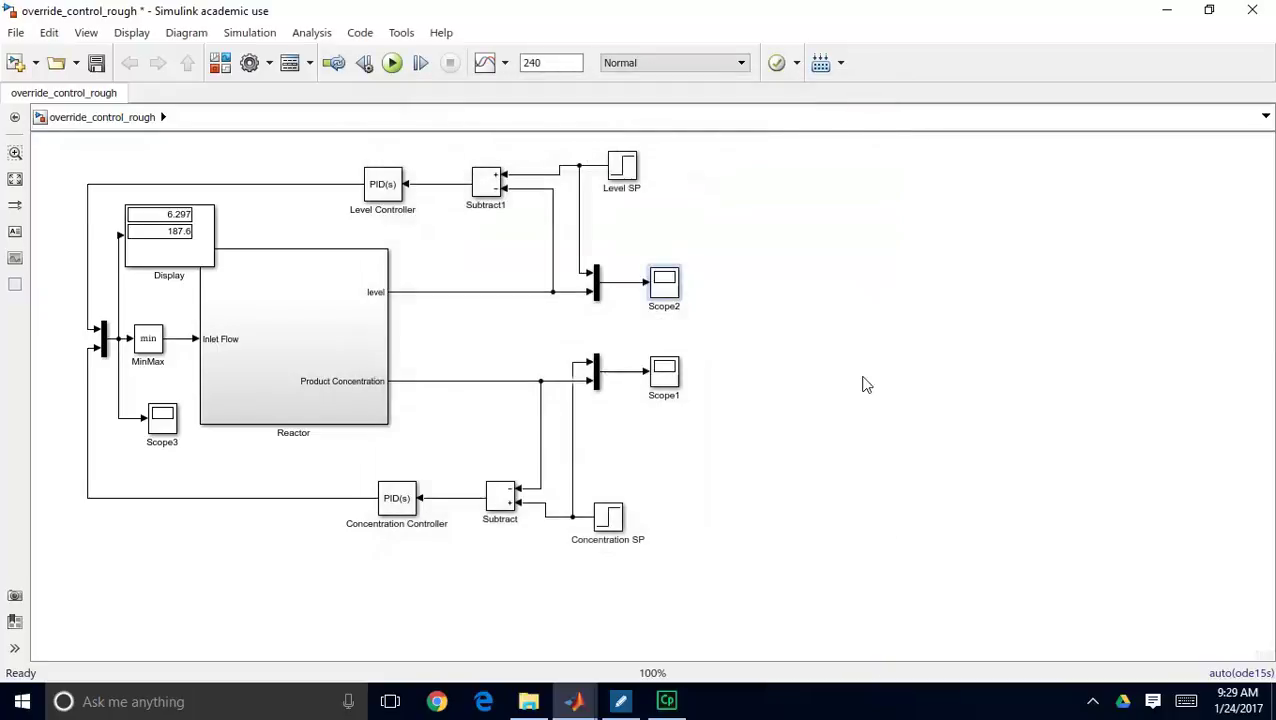
double_click(664, 368)
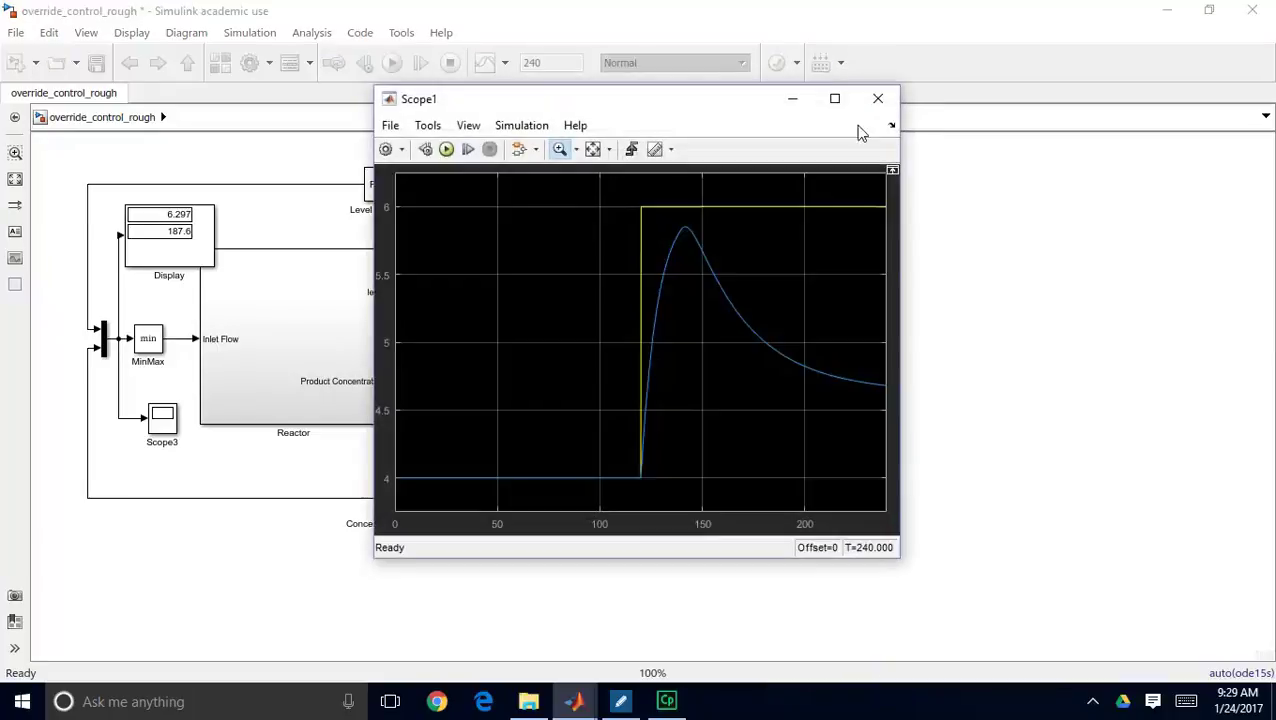
click(878, 98)
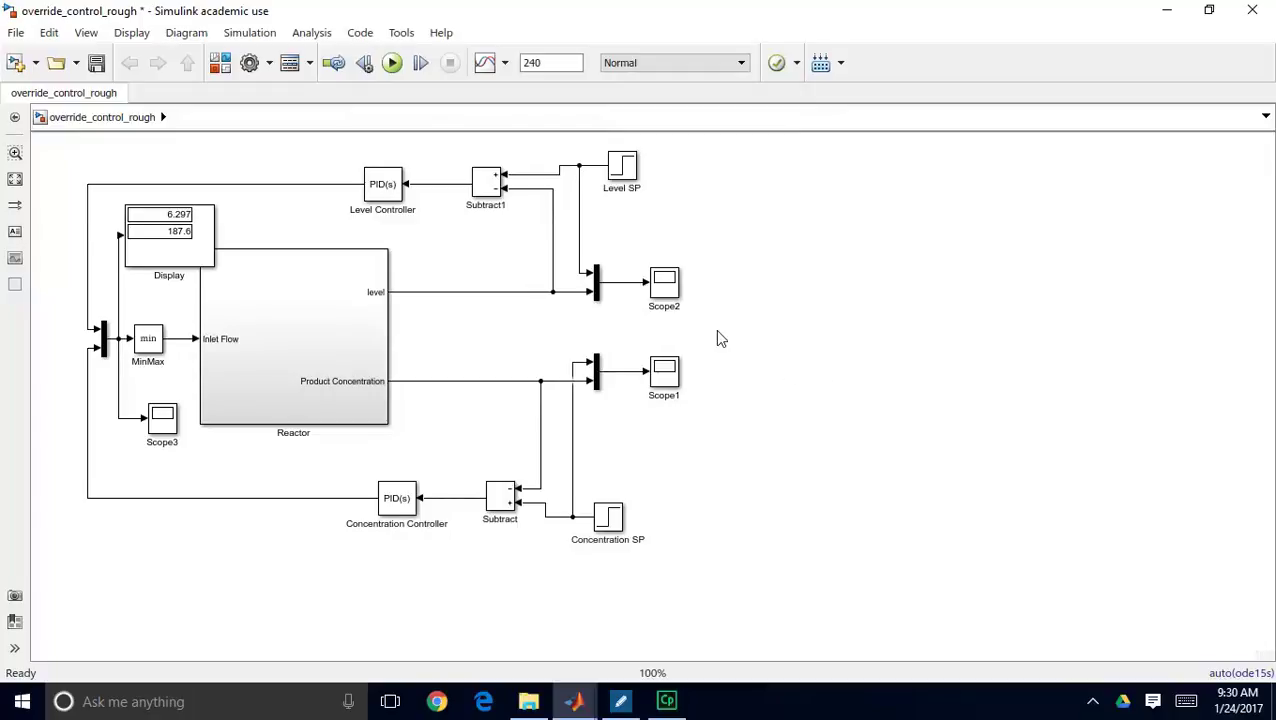
click(384, 190)
double_click(664, 282)
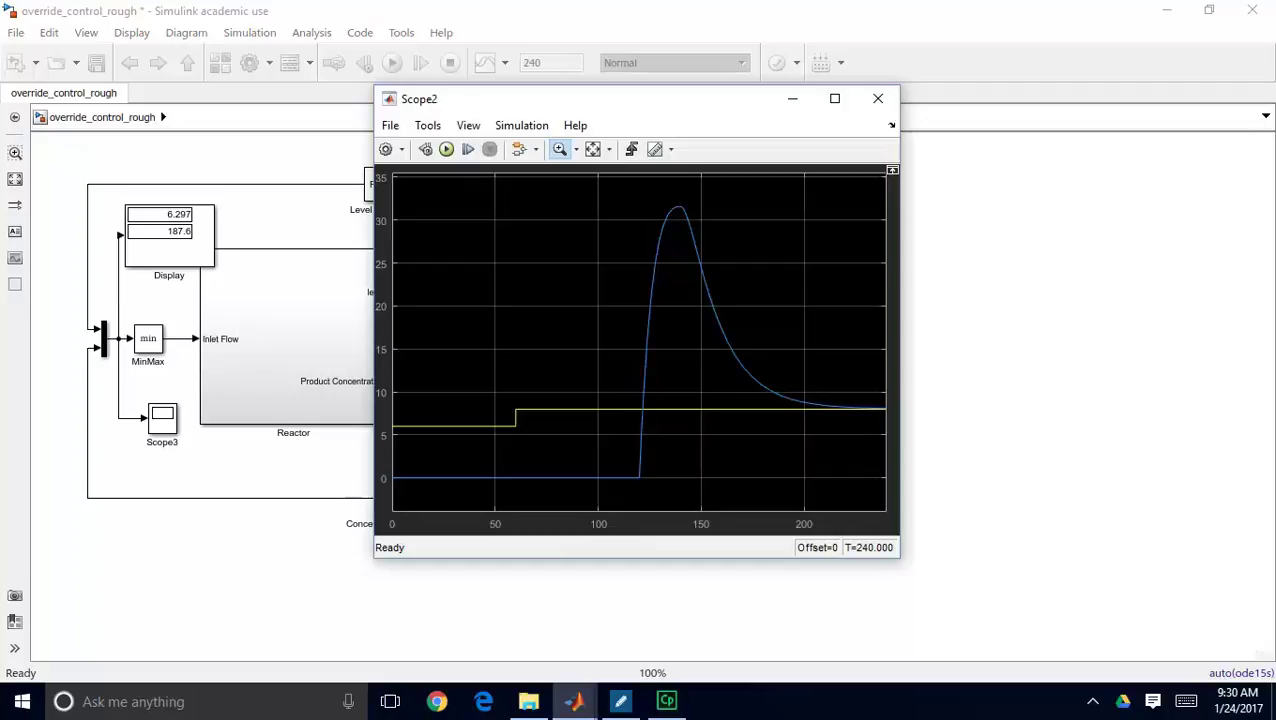
click(876, 102)
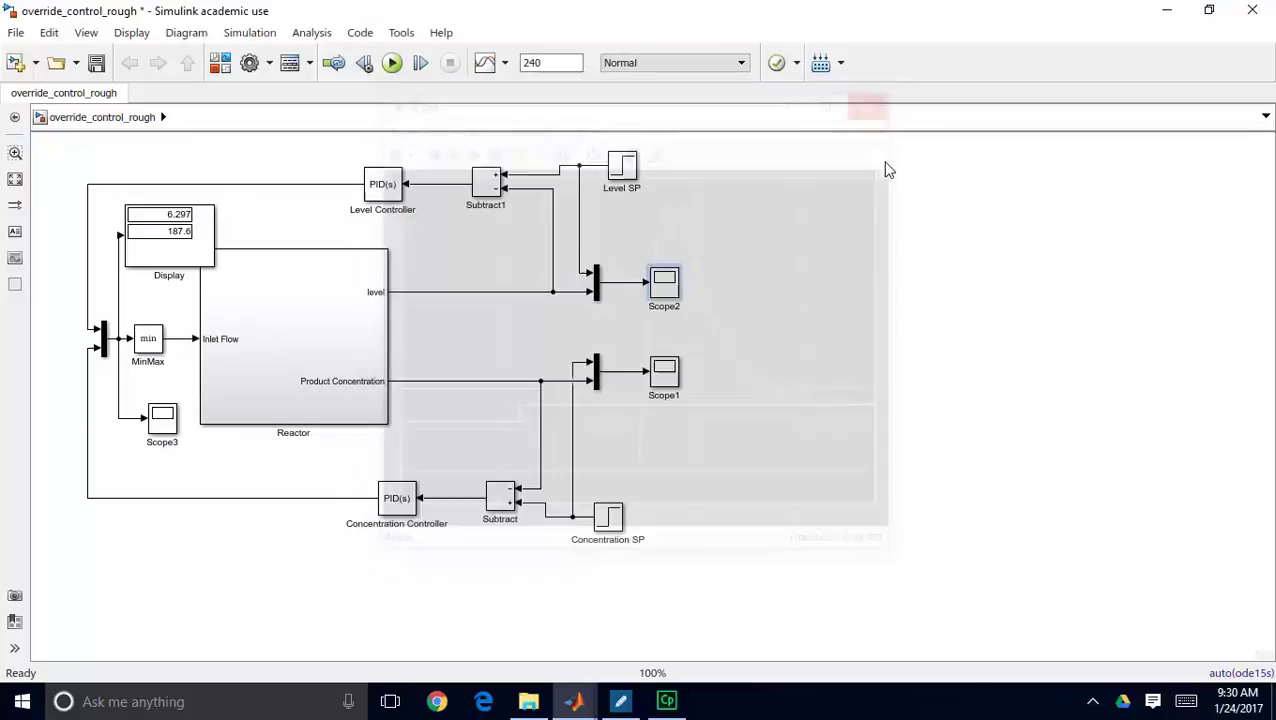